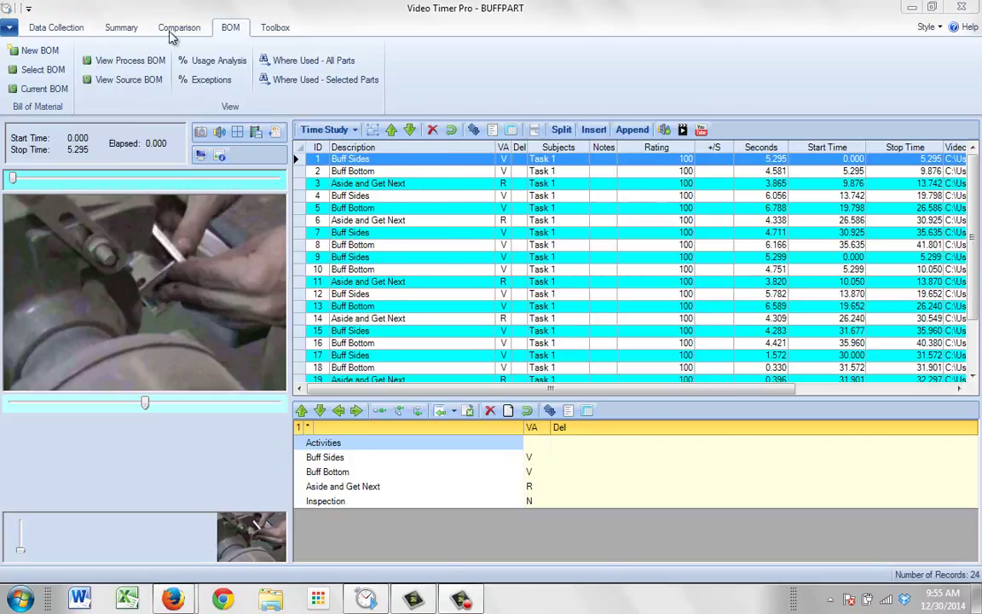
- Open the Add Parts dialog for the Buff Sides row in the BUFFPART time study
double_click(354, 162)
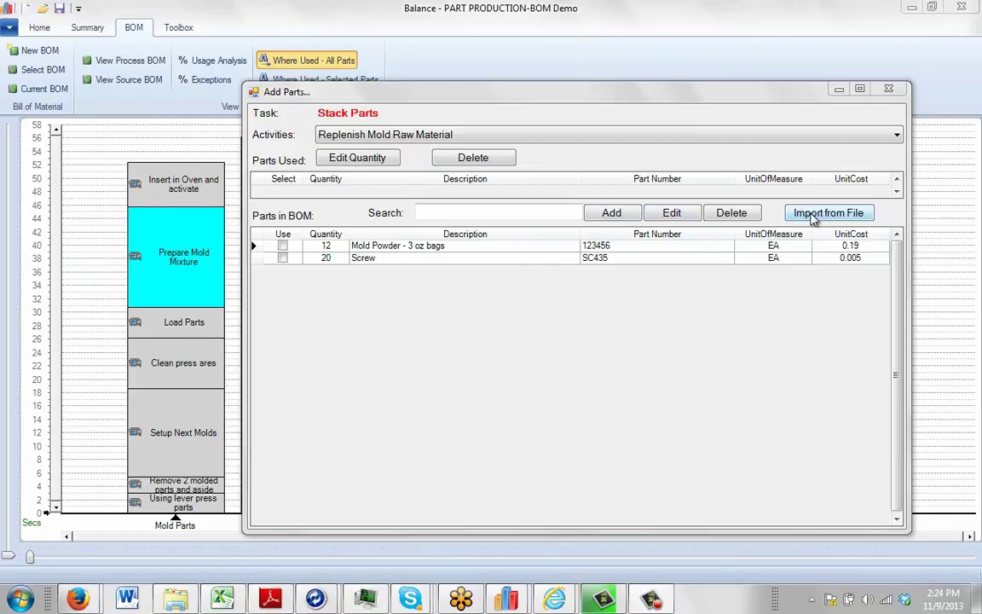
- Look over the new-part form, cancel it without adding a part, and switch to the BOM XLS.xlsm workbook
click(612, 213)
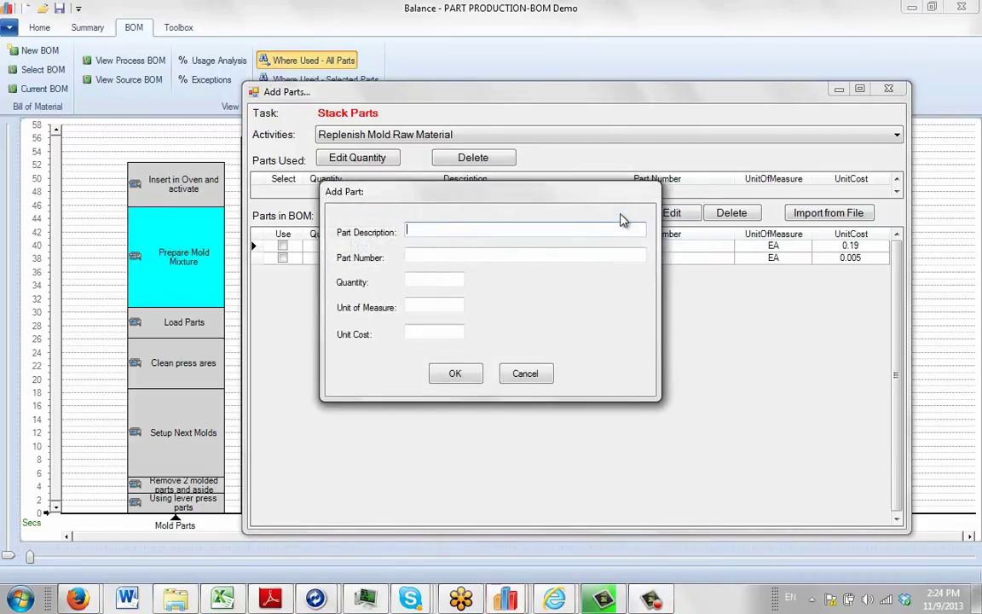
click(423, 230)
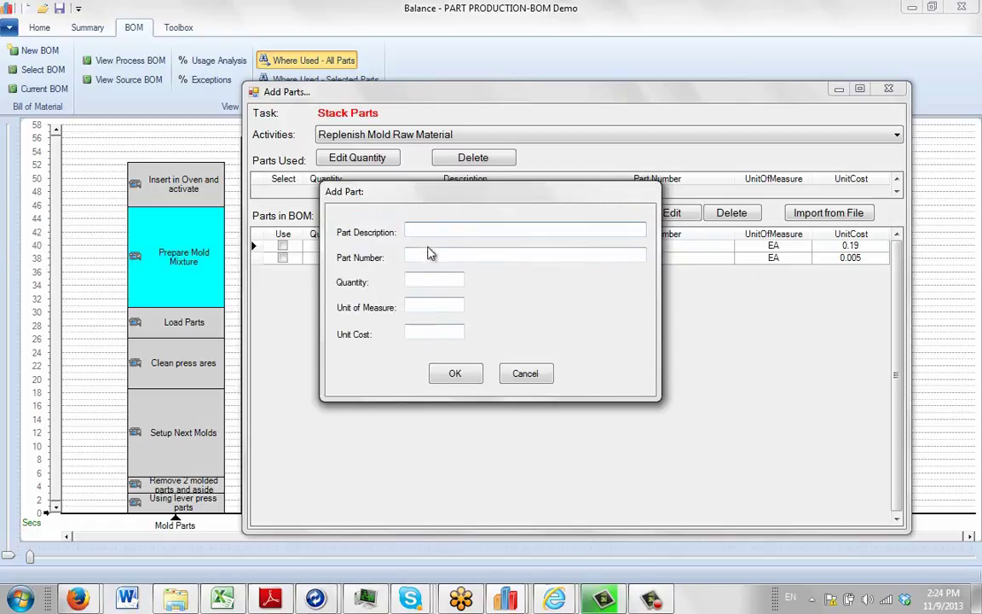
click(522, 377)
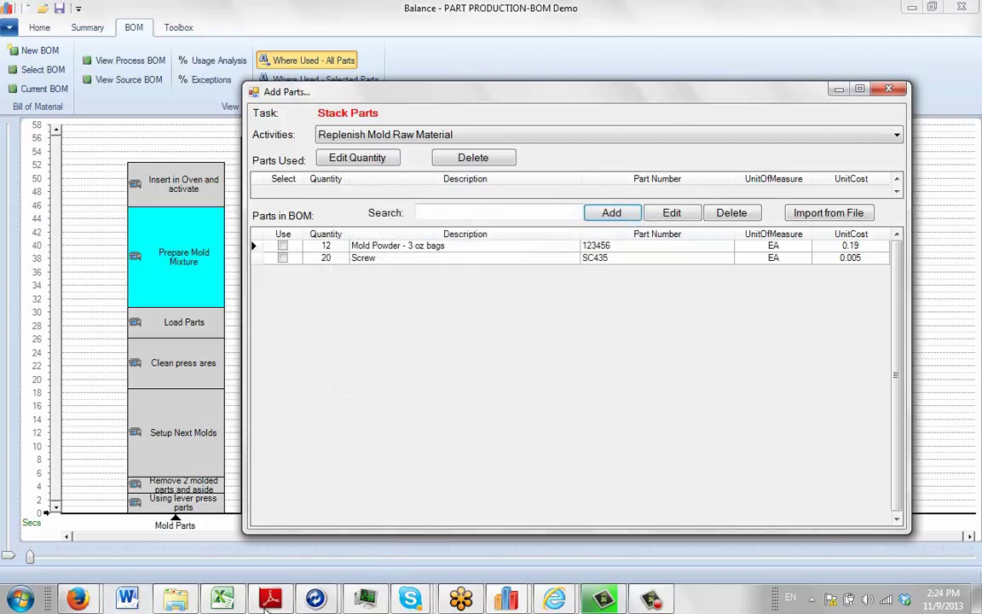
click(223, 600)
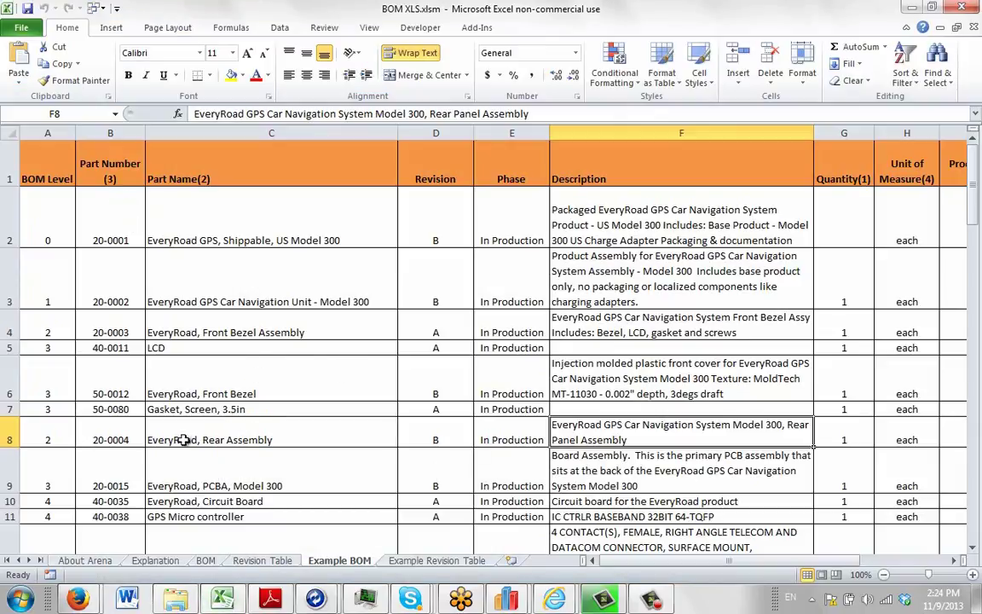
- Browse the About Arena, Explanation, BOM, Revision Table and Example BOM sheets
click(92, 562)
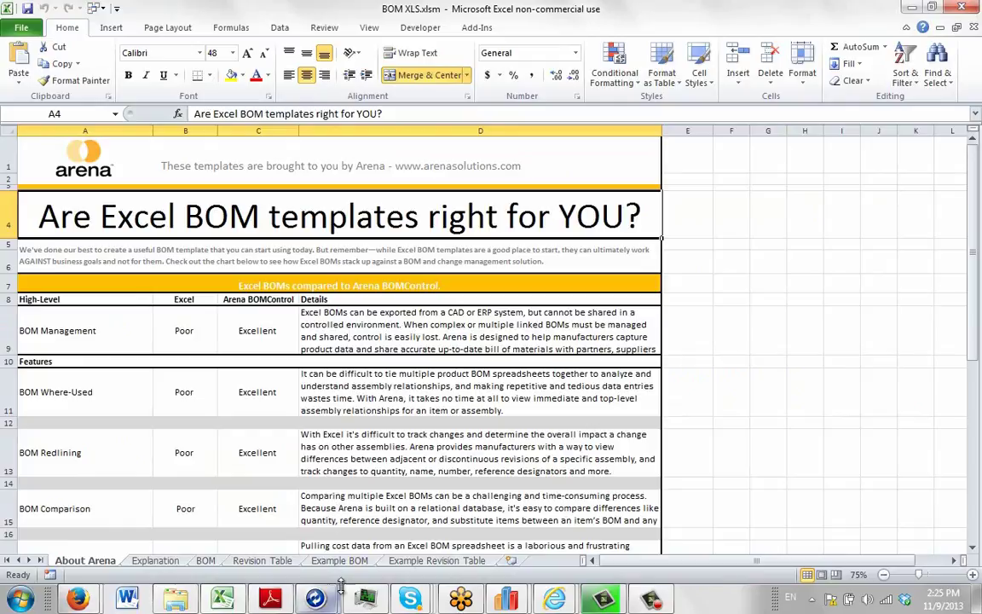
click(155, 561)
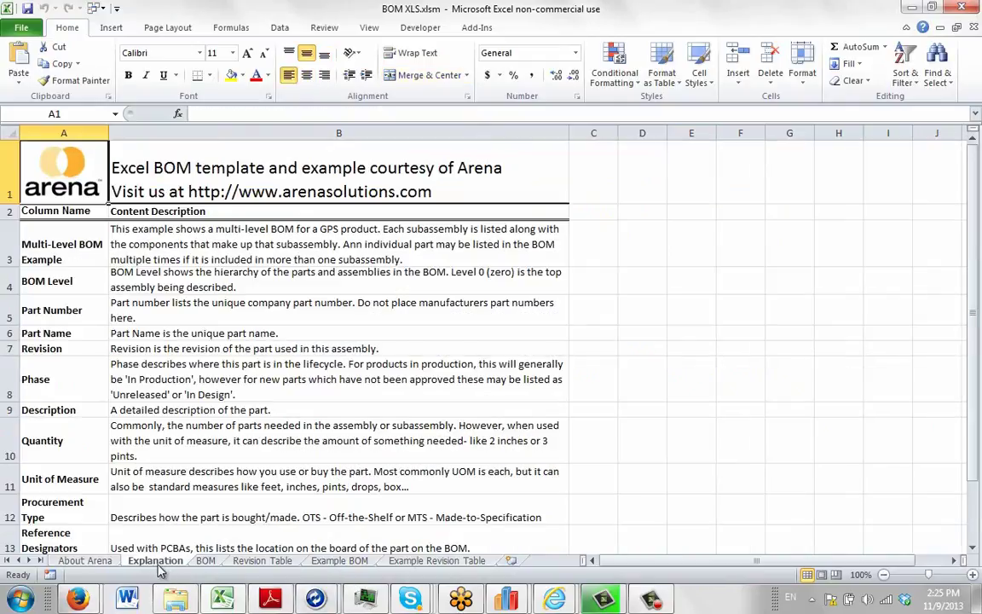
click(204, 562)
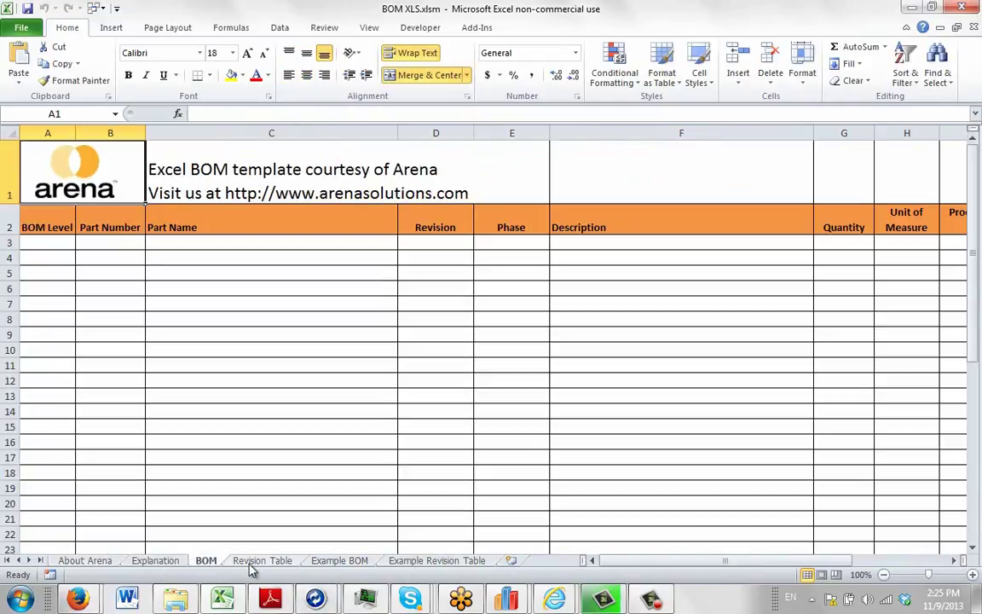
click(252, 563)
click(338, 564)
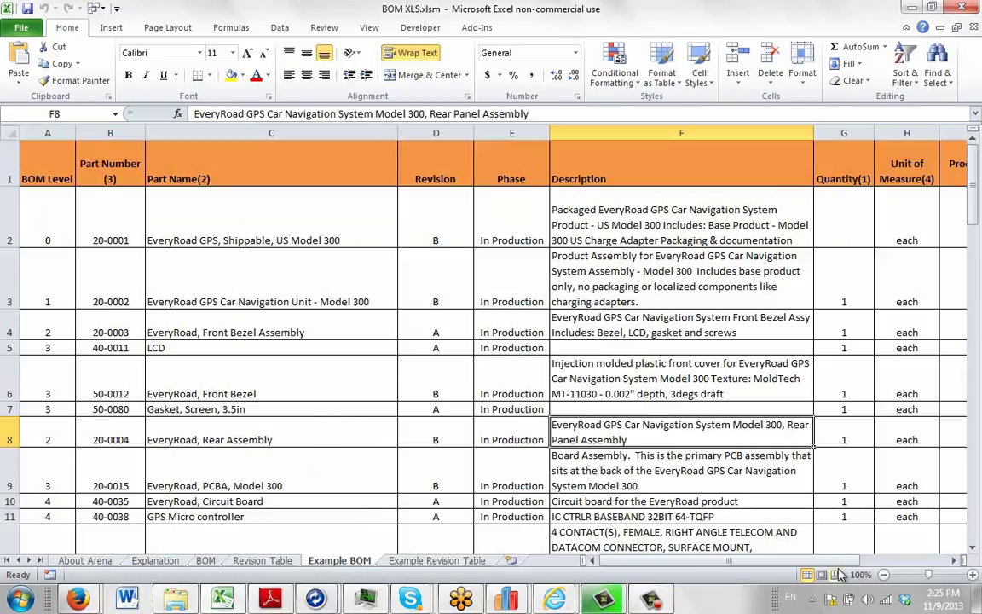
- Scroll across the Example BOM columns, then return to Balance's Add Parts list
click(955, 561)
click(955, 561)
click(955, 564)
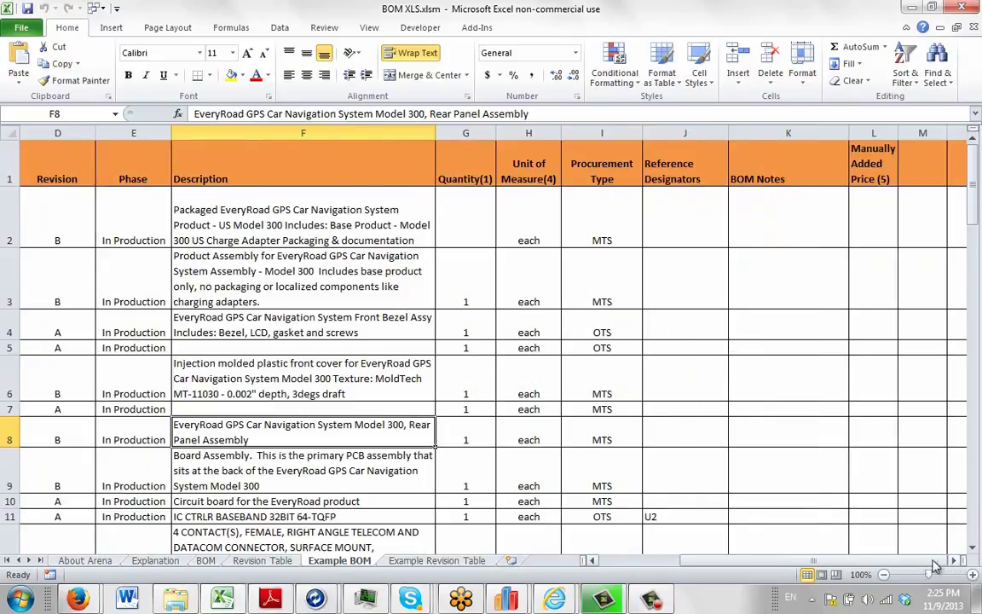
click(758, 566)
drag(759, 566, 553, 302)
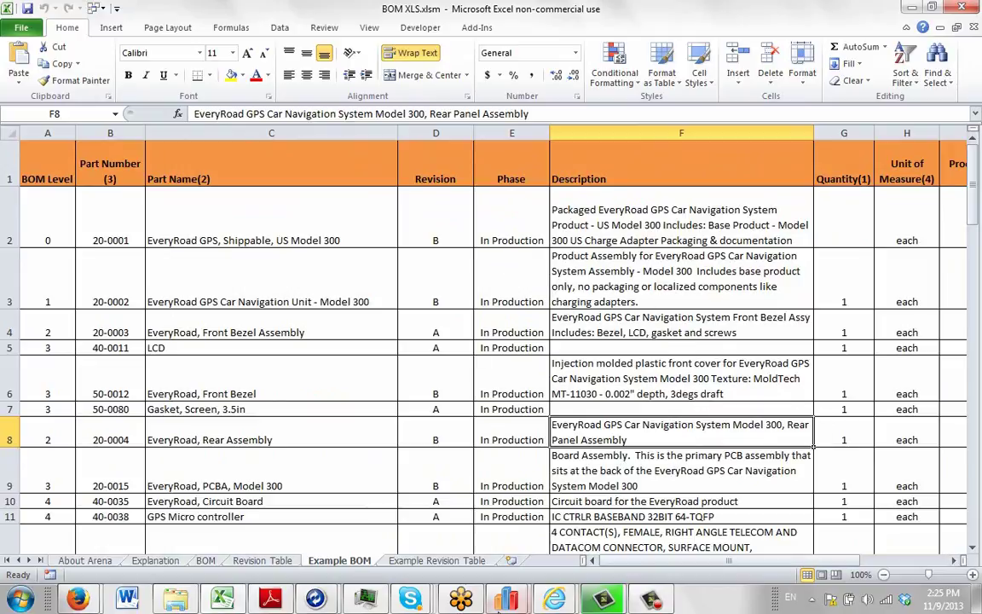
click(588, 473)
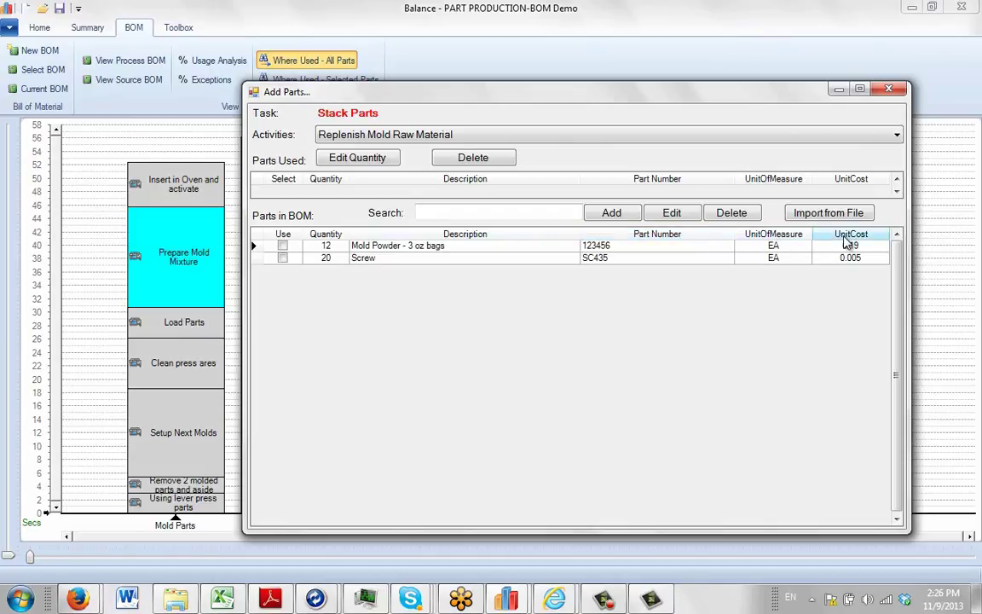
- Bring Excel's BOM XLS.xlsm Example BOM sheet back to the front
click(223, 602)
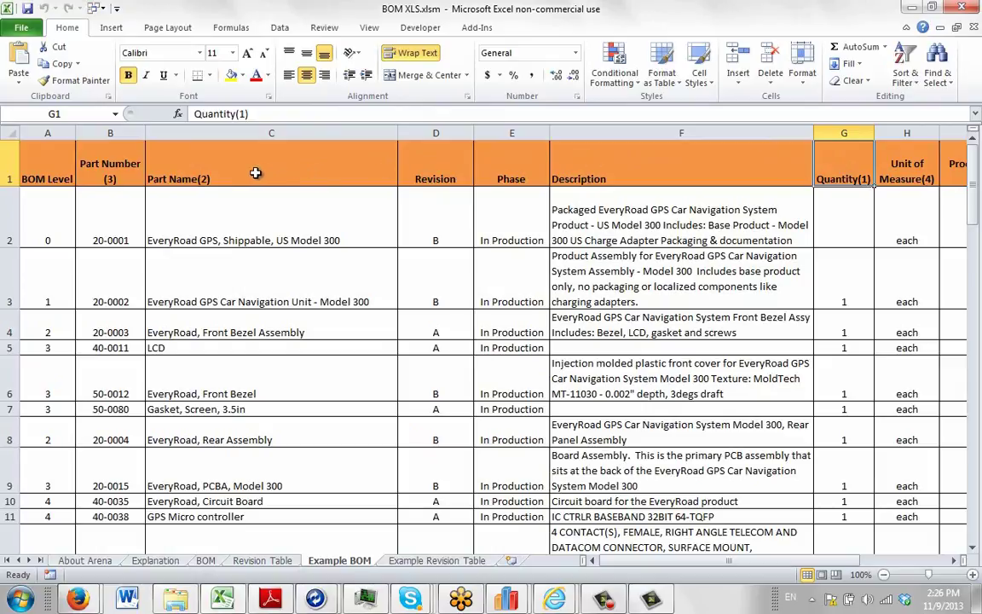
- Select header cell C1 (Part Name(2)), scan the numbered header labels, and return to Balance's Add Parts dialog
click(249, 173)
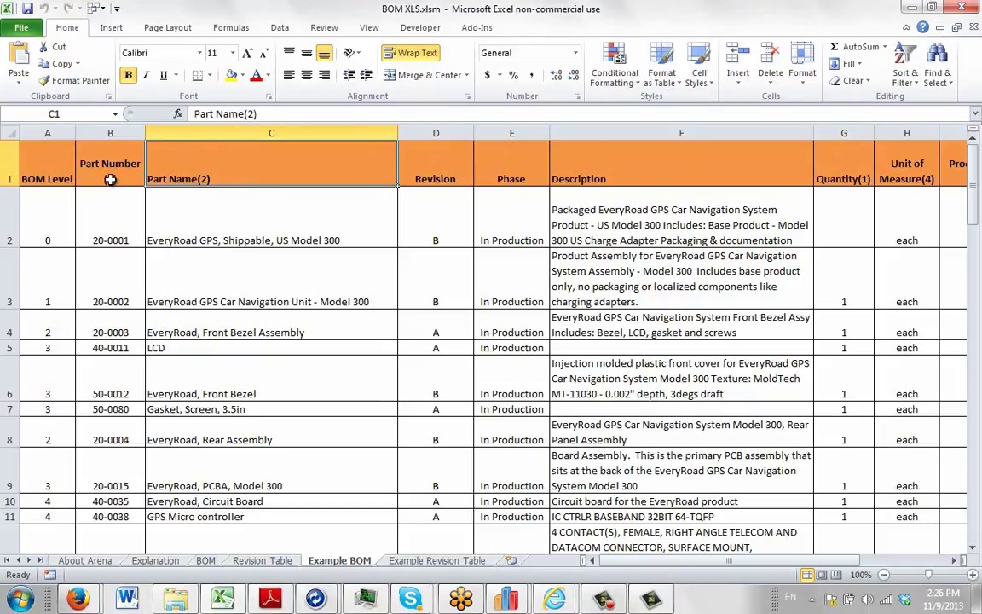
scroll(857, 512, right, 2)
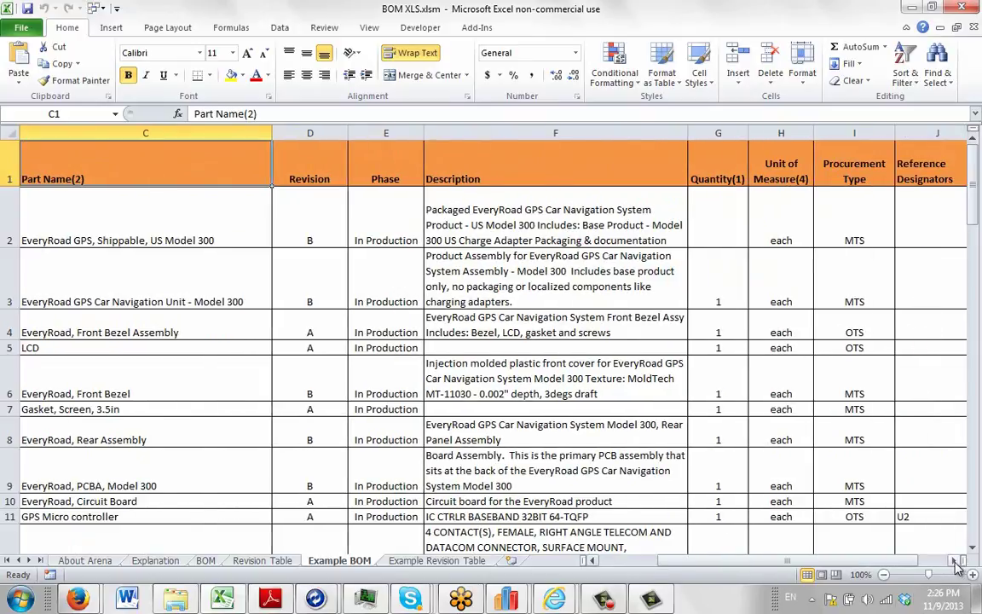
scroll(861, 510, right, 3)
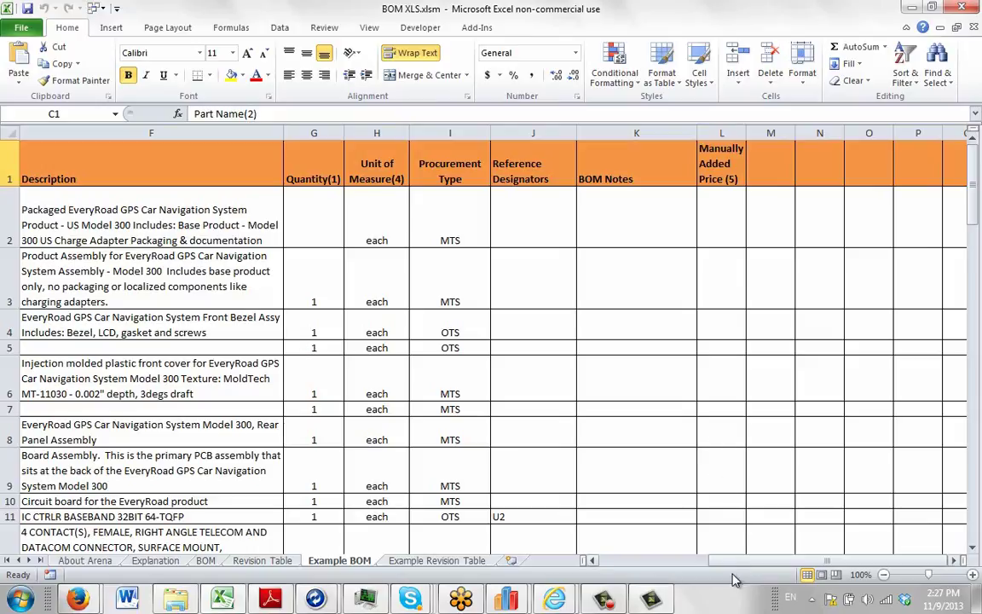
drag(741, 568, 642, 566)
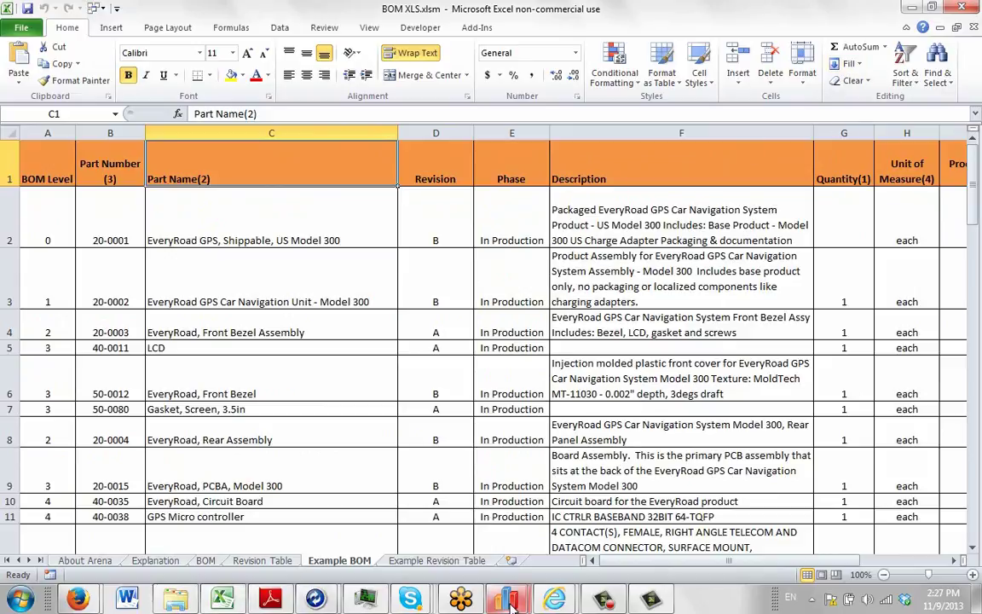
mouse_move(507, 599)
click(536, 542)
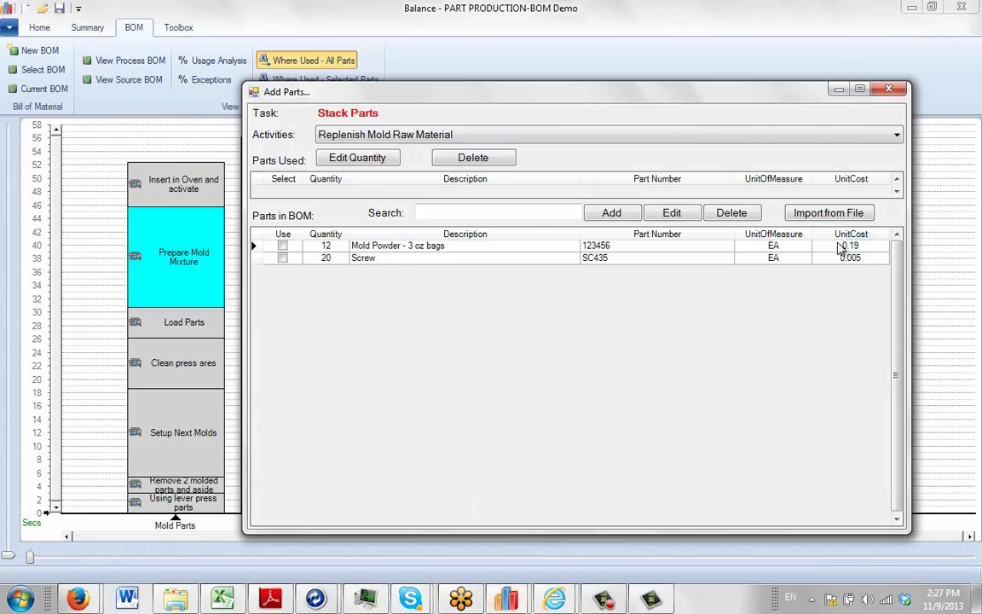
click(832, 214)
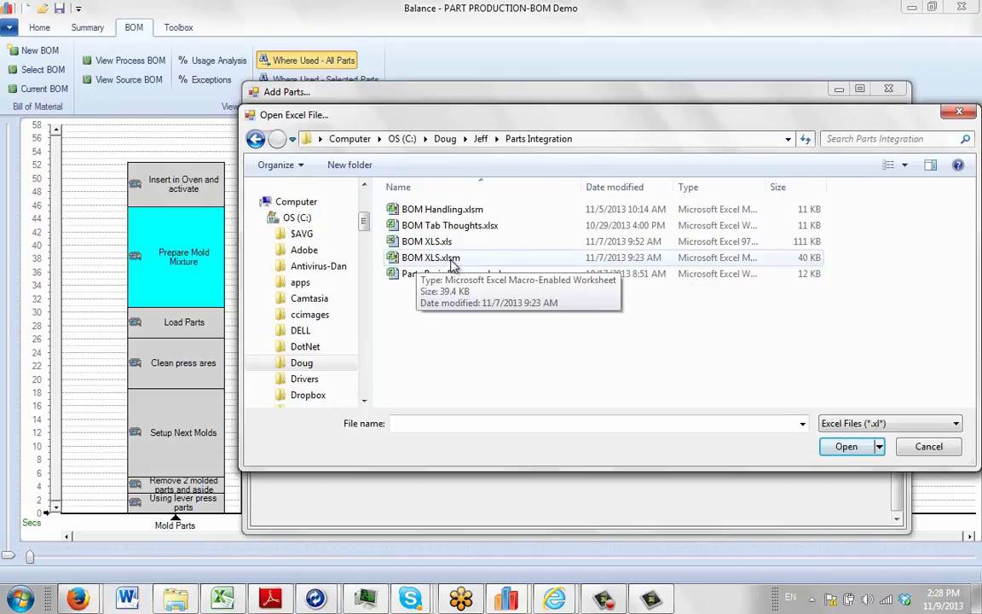
click(441, 260)
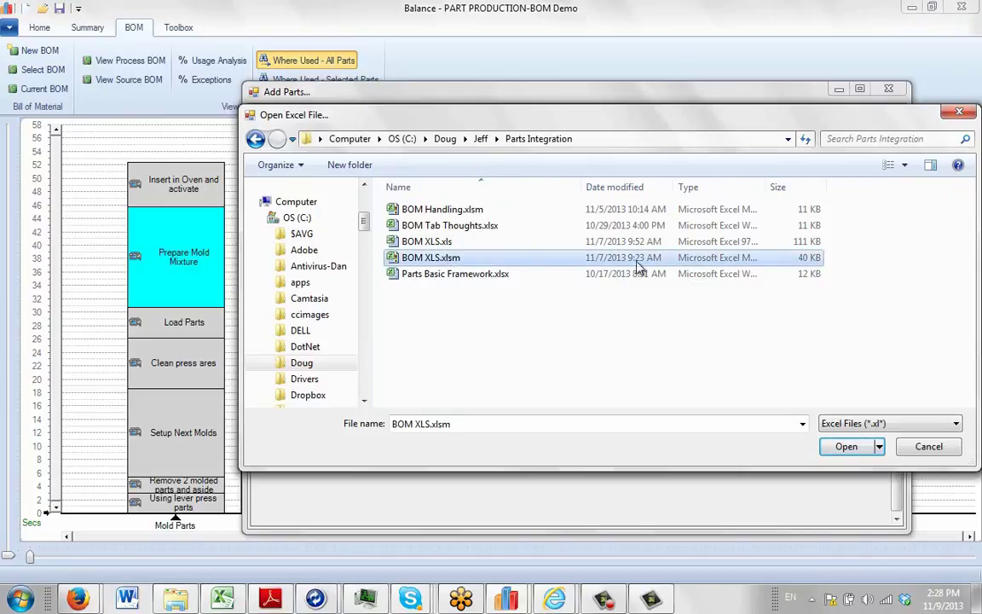
click(843, 450)
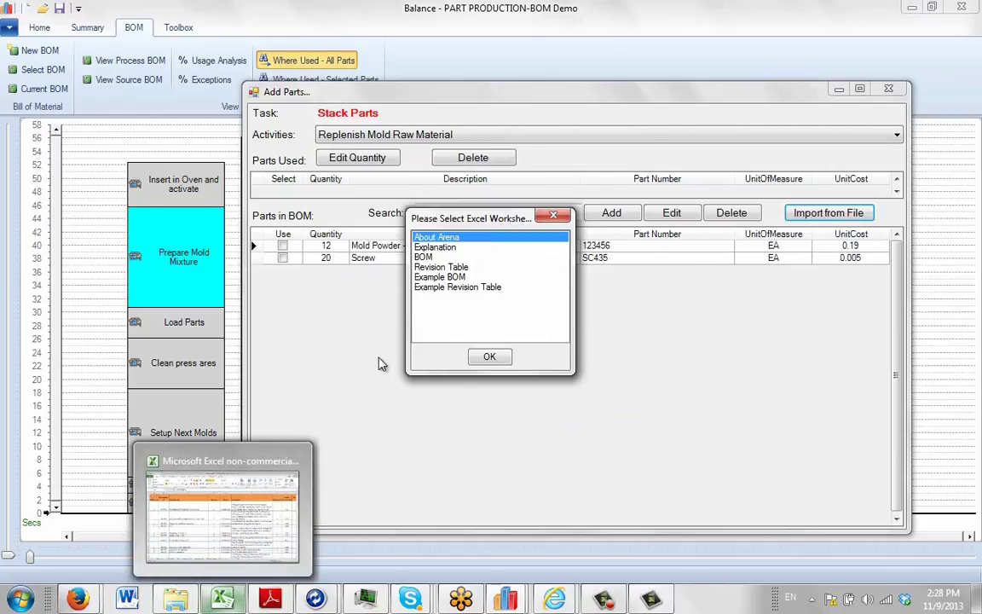
click(223, 599)
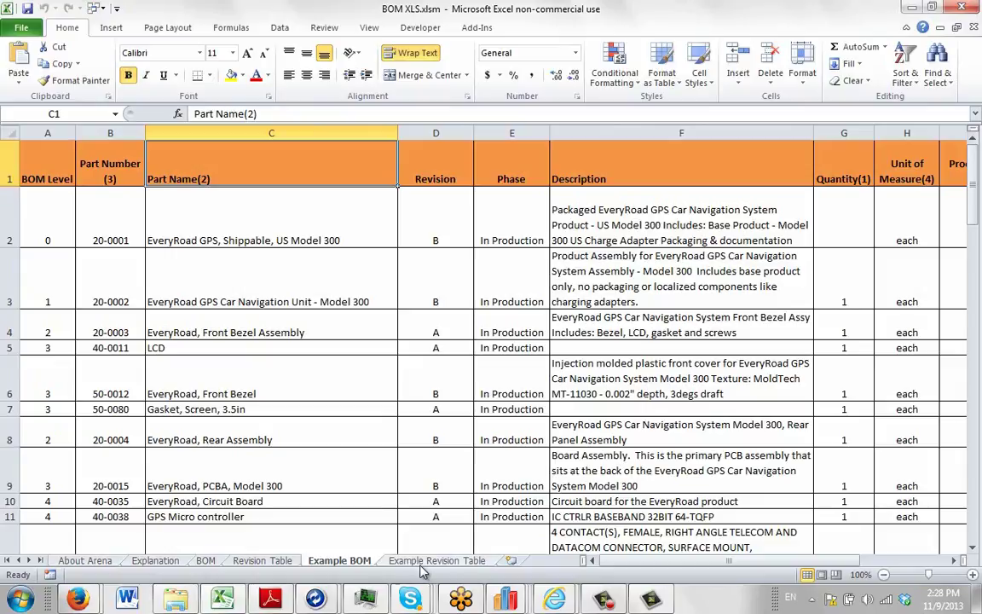
mouse_move(542, 582)
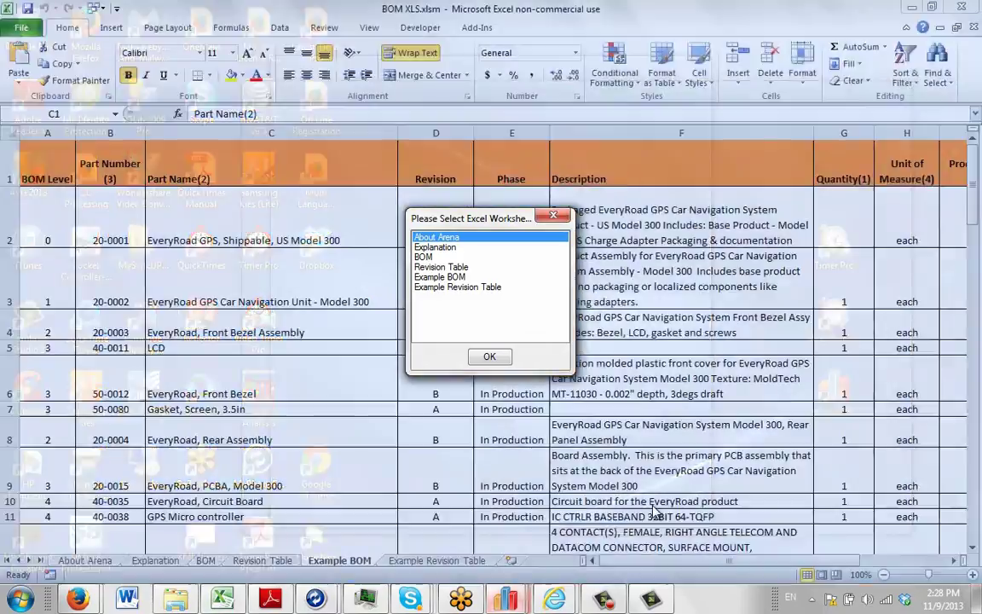
click(673, 516)
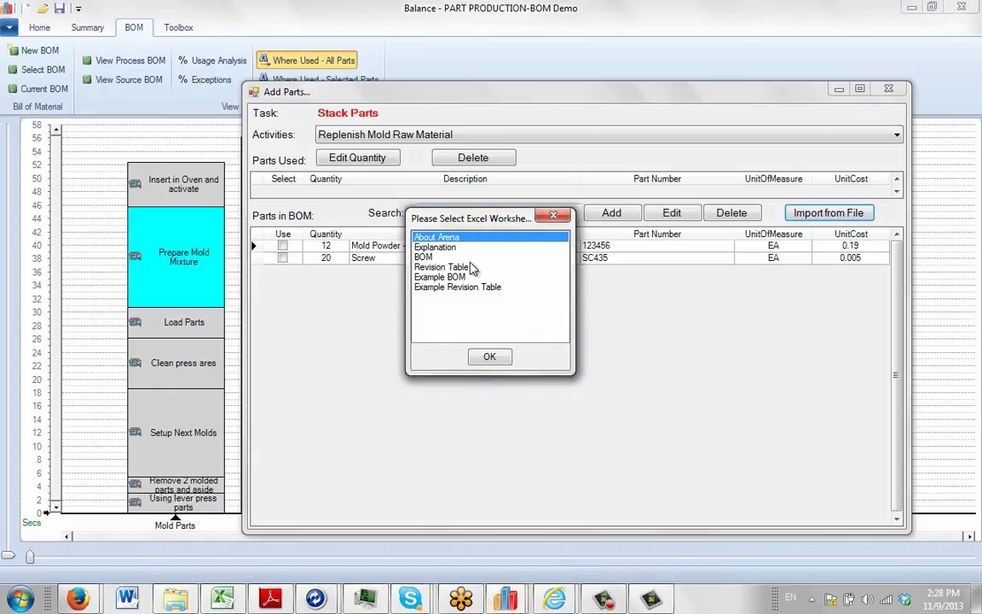
drag(479, 222, 587, 224)
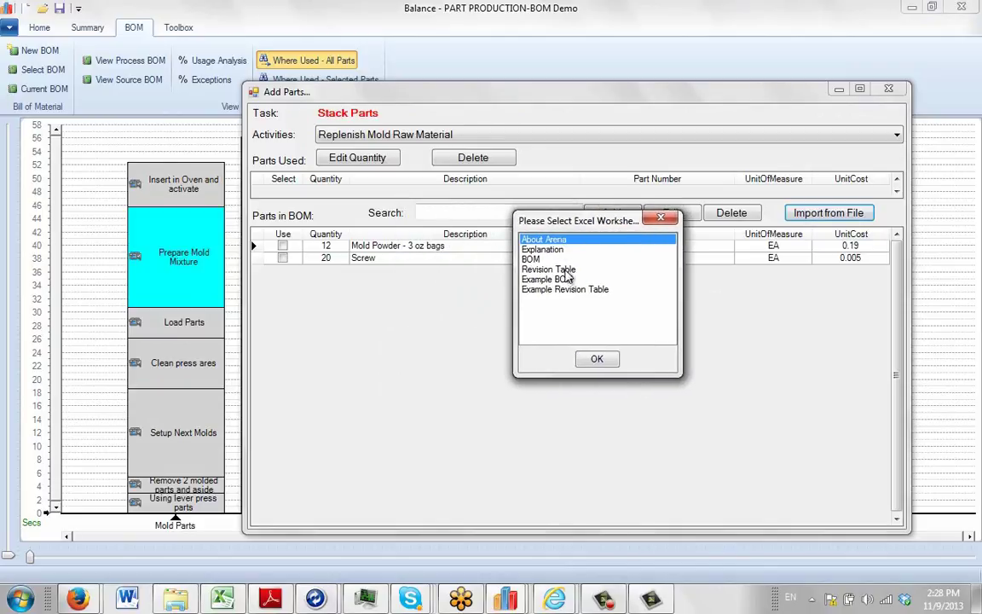
click(548, 269)
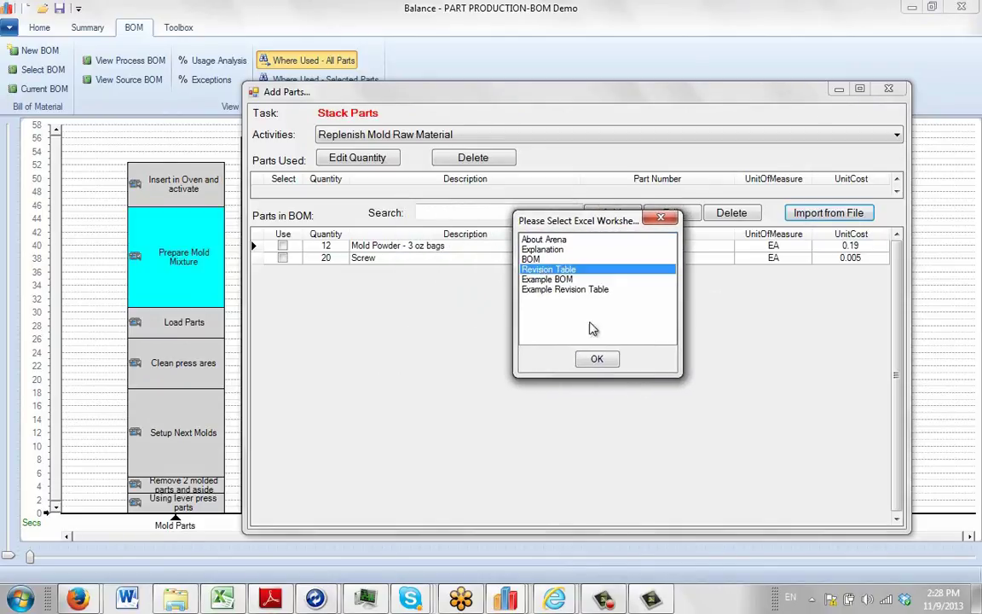
click(596, 359)
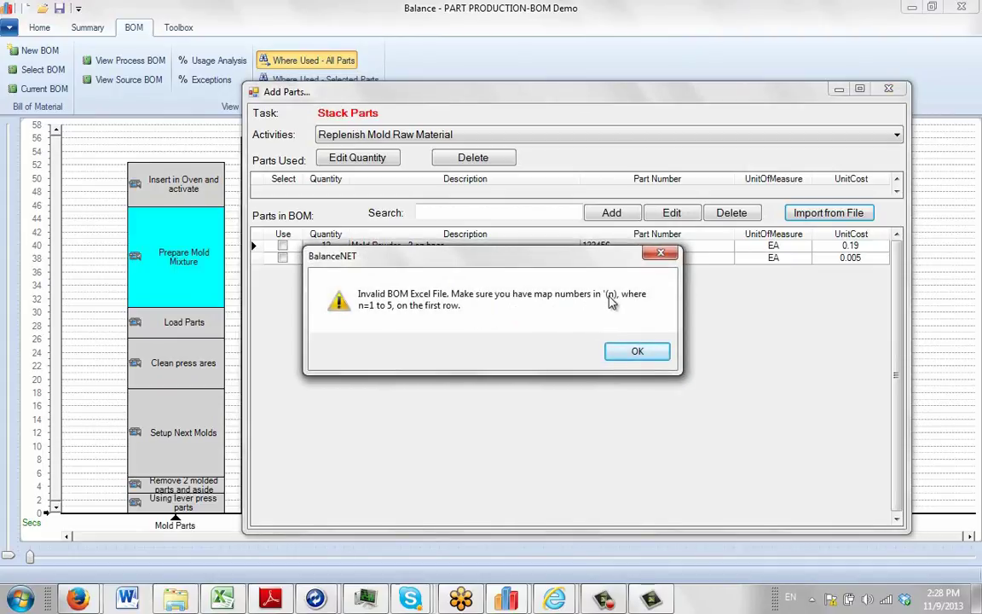
click(644, 357)
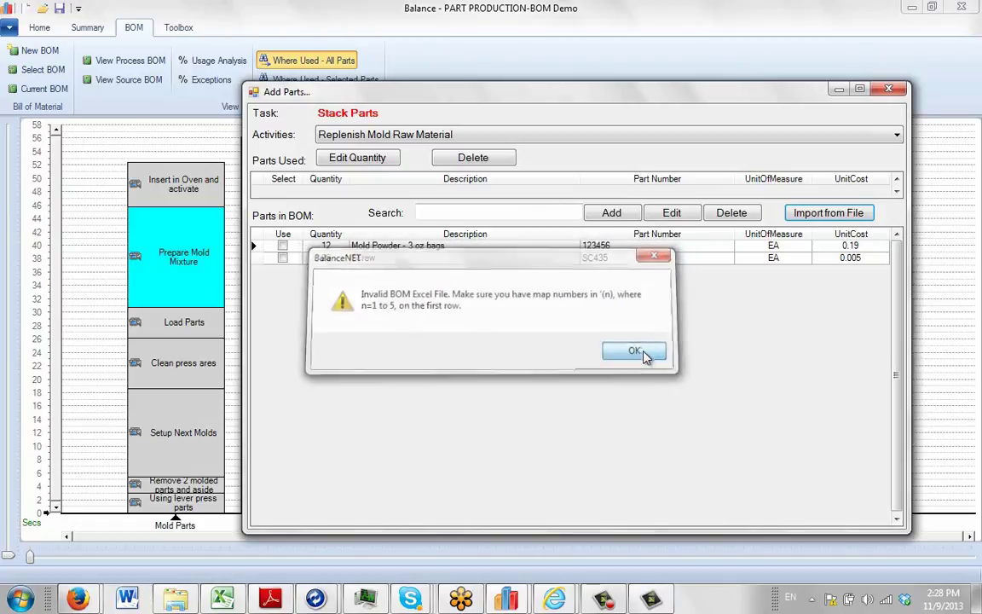
- Import parts from the Example BOM worksheet of BOM XLS.xlsm into the Parts in BOM list
click(813, 214)
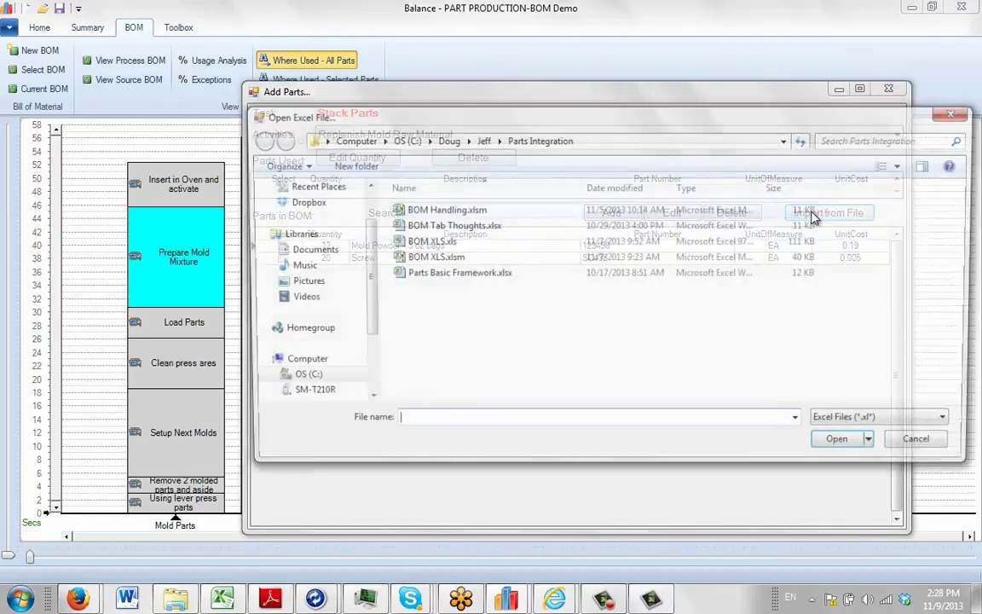
click(437, 258)
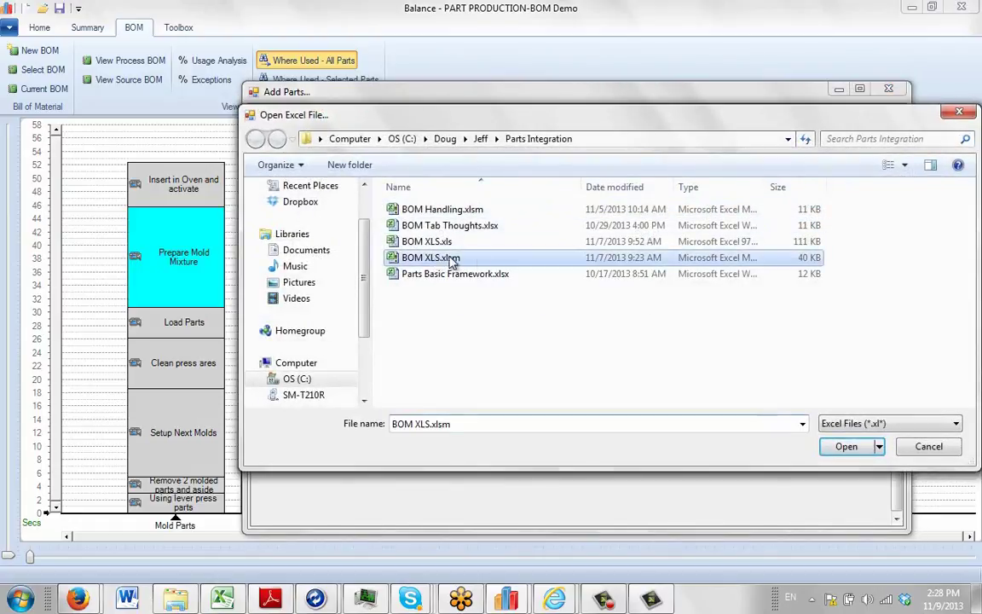
click(857, 446)
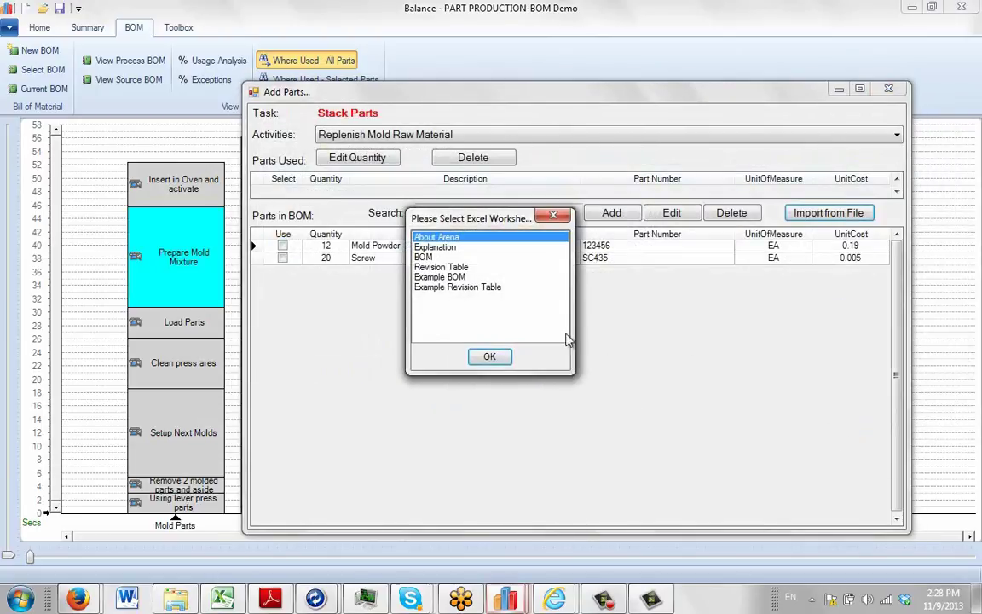
click(455, 278)
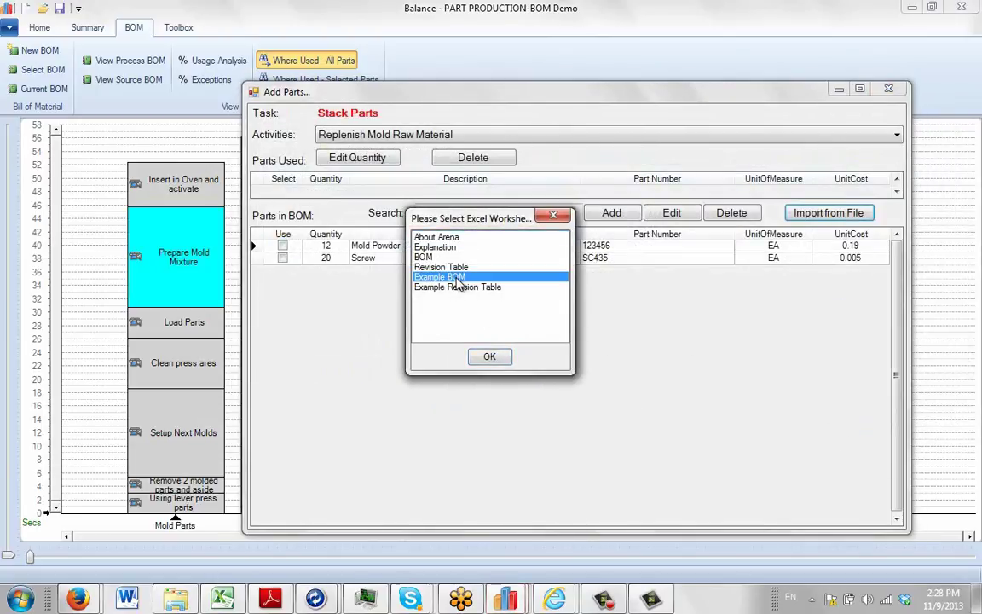
click(490, 357)
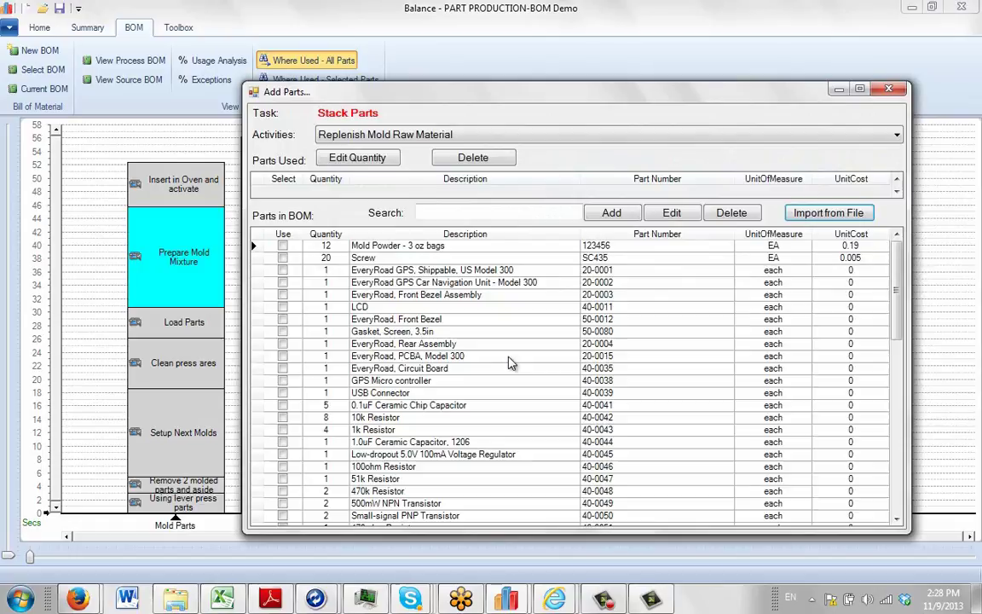
mouse_move(897, 312)
mouse_down()
mouse_move(900, 482)
mouse_move(895, 308)
mouse_up()
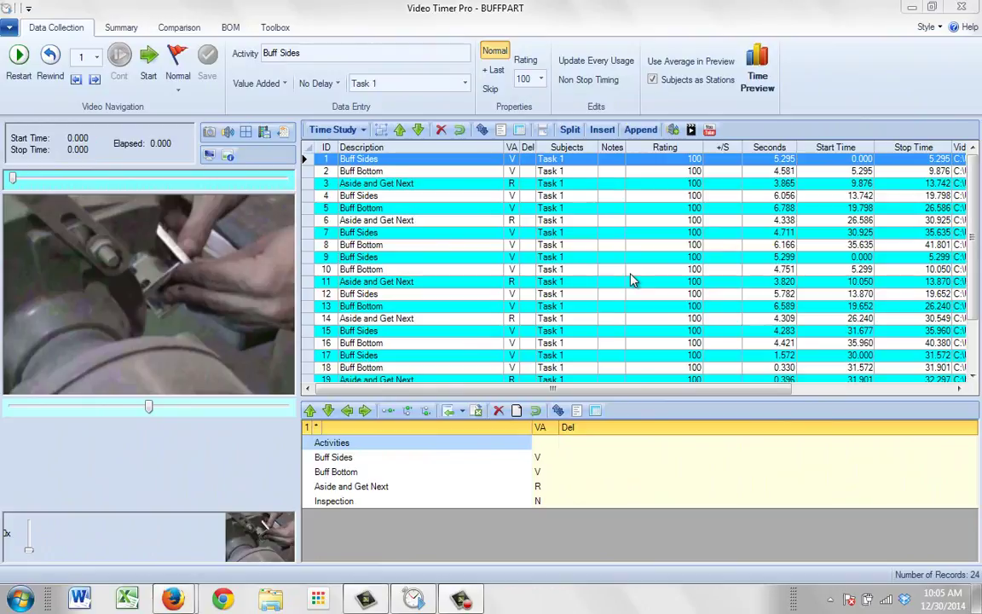
- Load Demo.BOM from the Parts folder as the bill of materials, then open Buff Sides' parts list
click(231, 28)
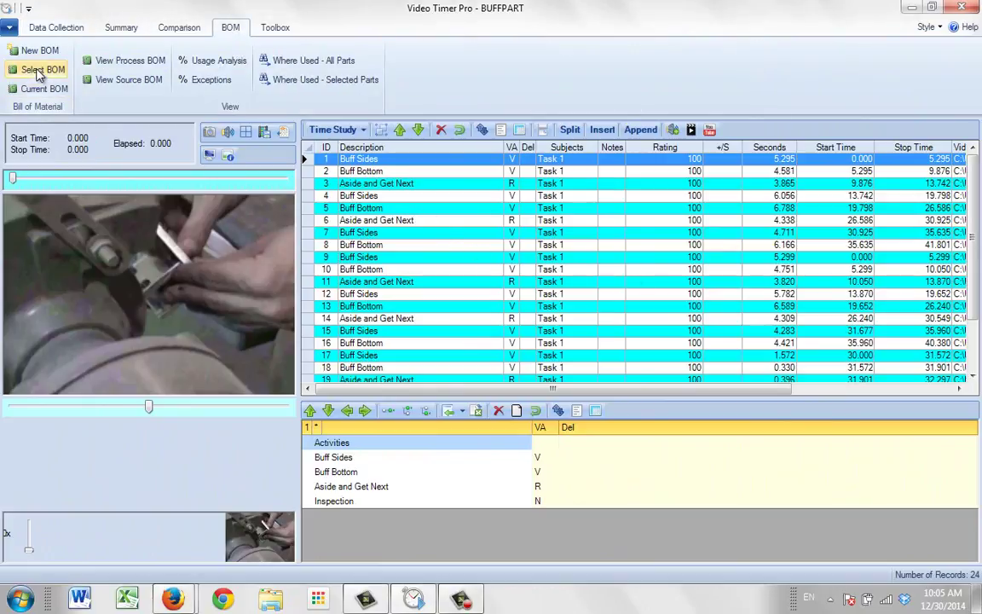
click(39, 71)
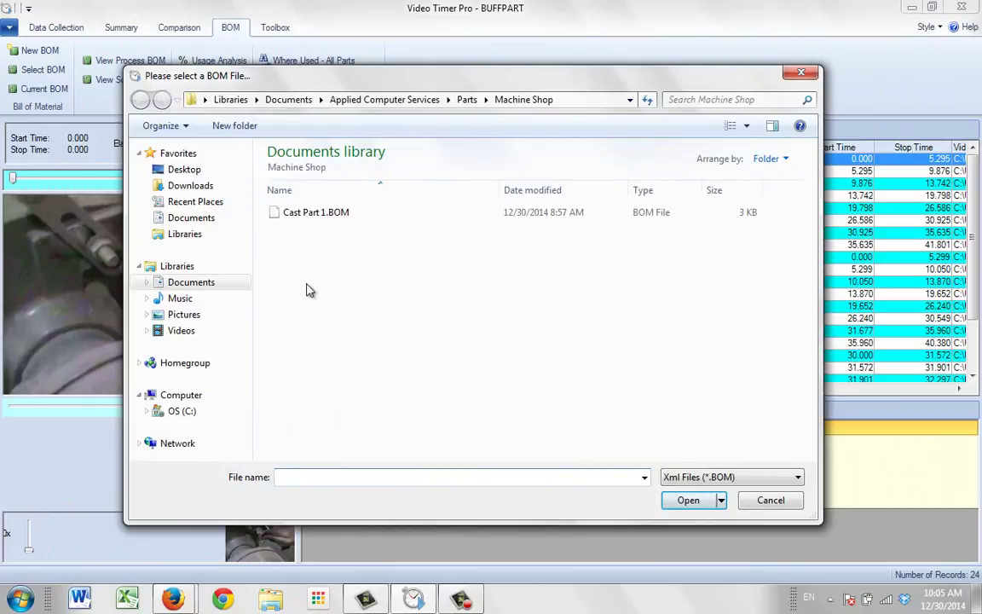
click(466, 100)
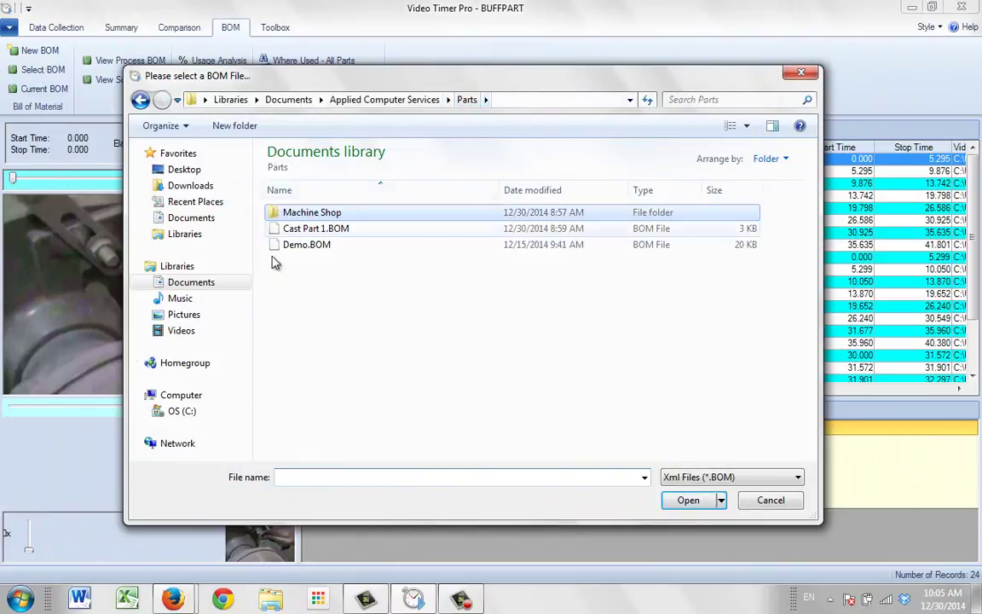
click(300, 247)
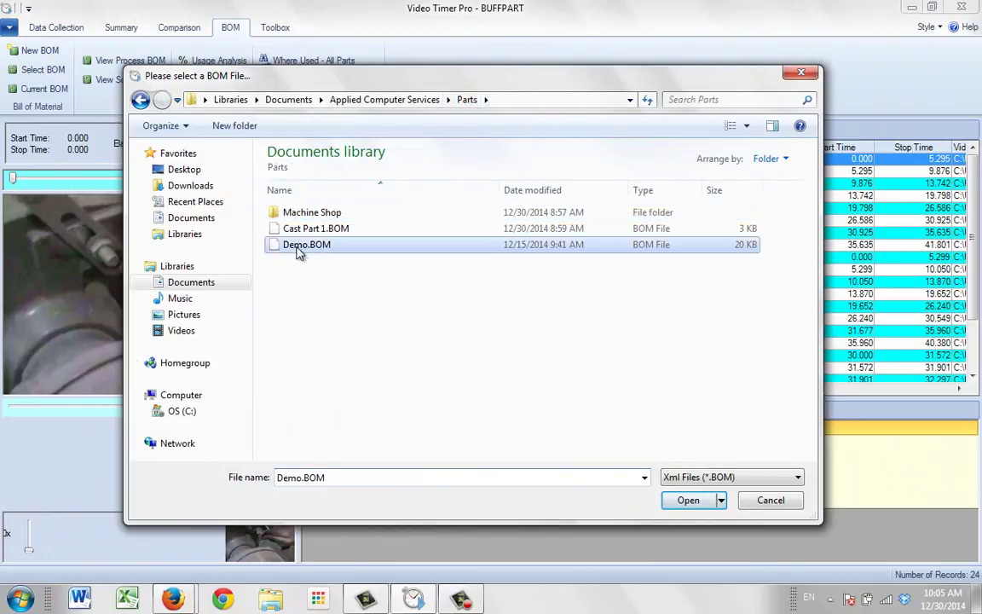
click(683, 501)
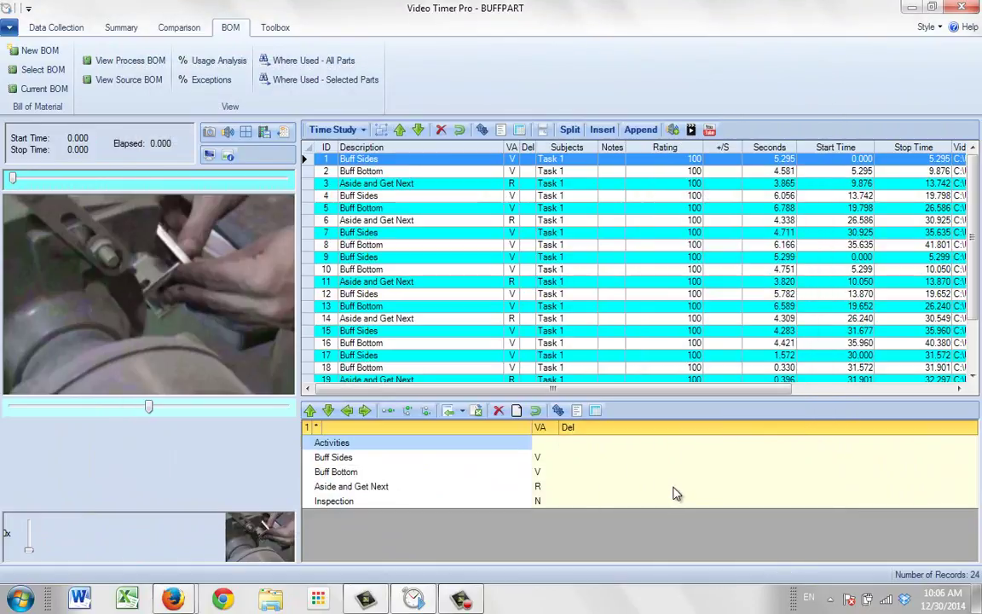
double_click(389, 165)
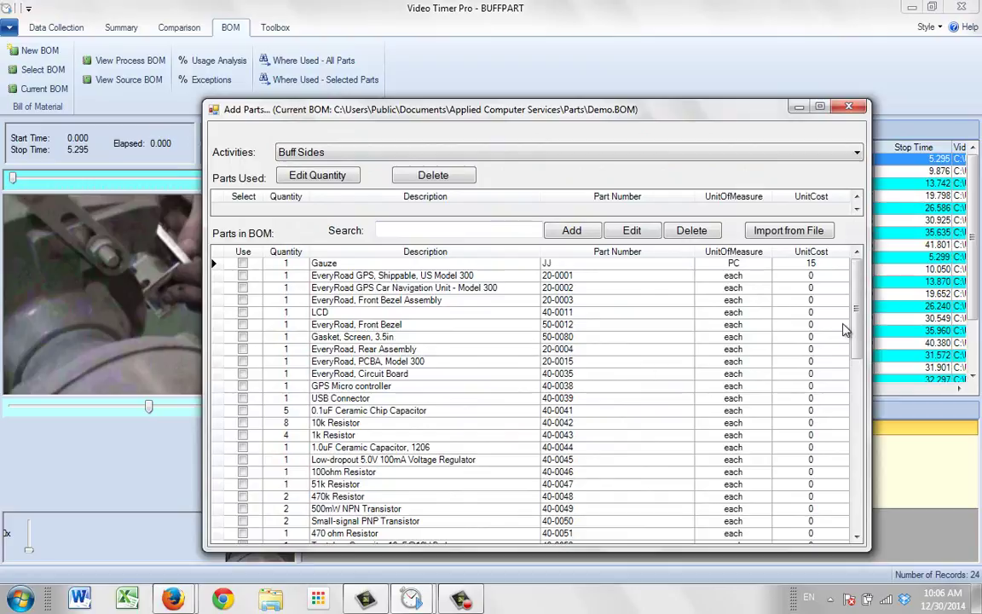
- Assign one EveryRoad GPS, Shippable, US Model 300 and one LCD to Buff Sides
mouse_move(857, 266)
mouse_down()
mouse_move(857, 336)
mouse_move(859, 266)
mouse_up()
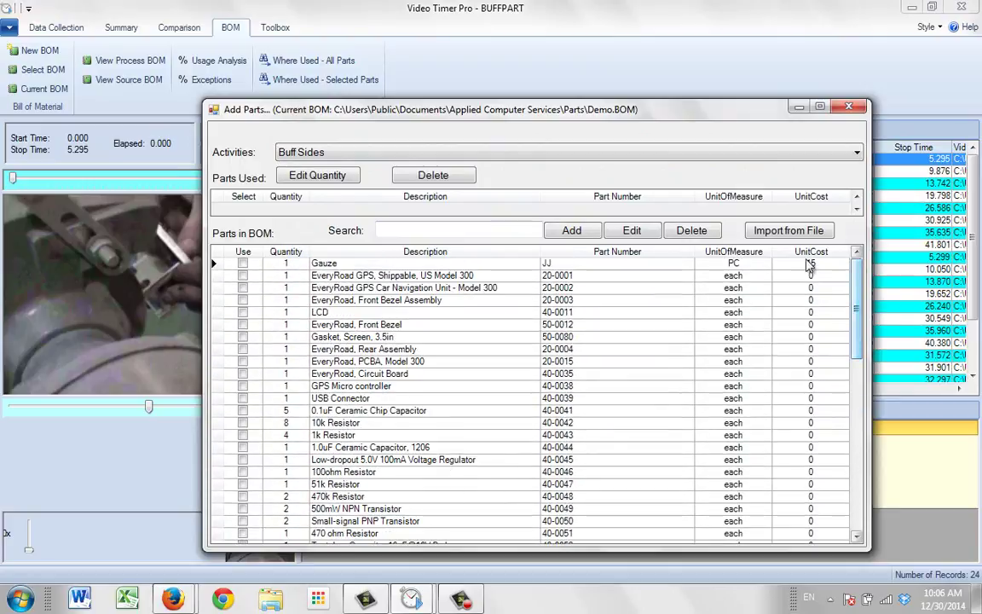
drag(613, 100, 631, 115)
drag(401, 106, 437, 76)
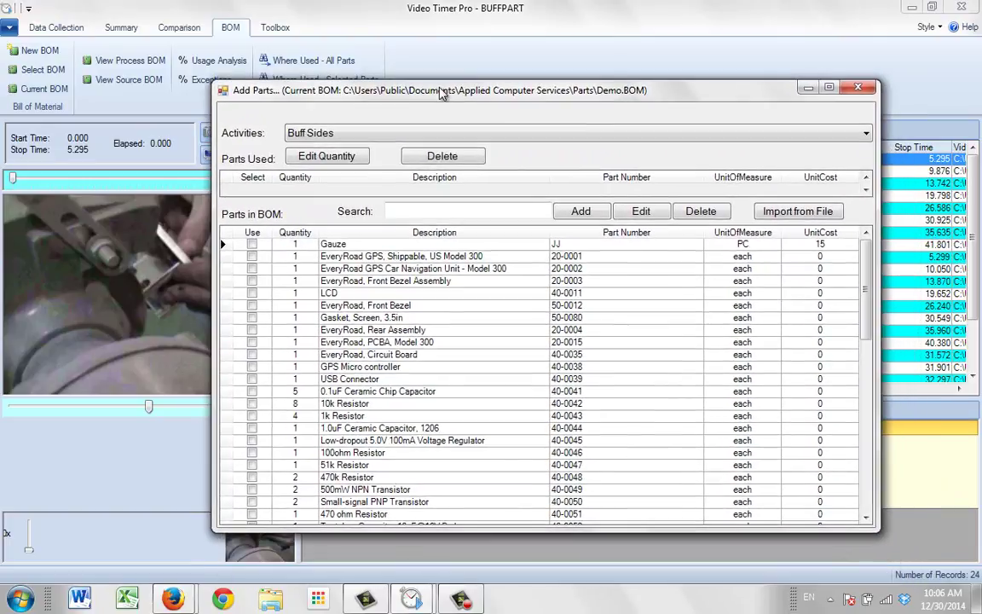
drag(550, 96, 555, 172)
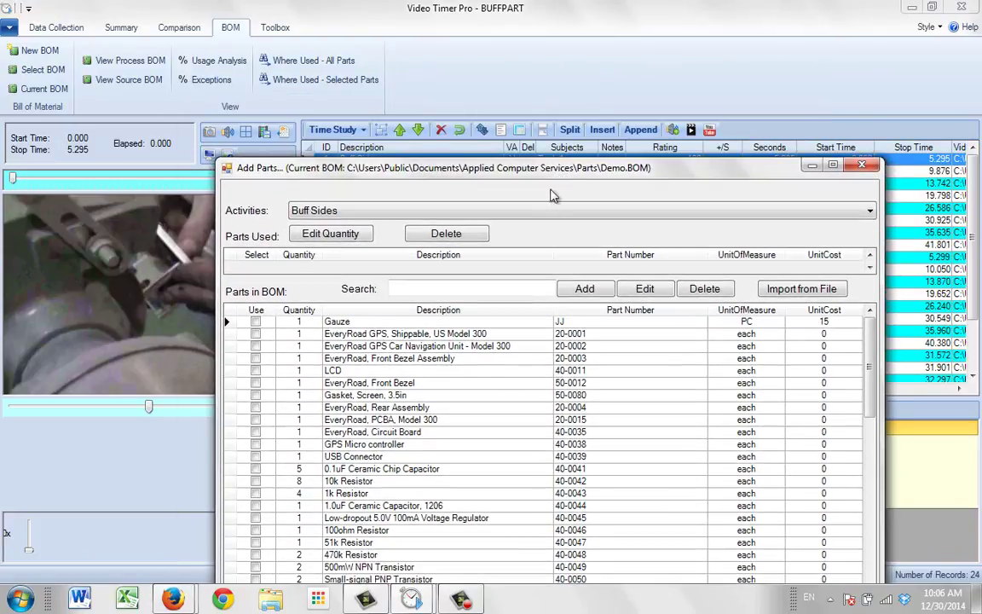
click(255, 334)
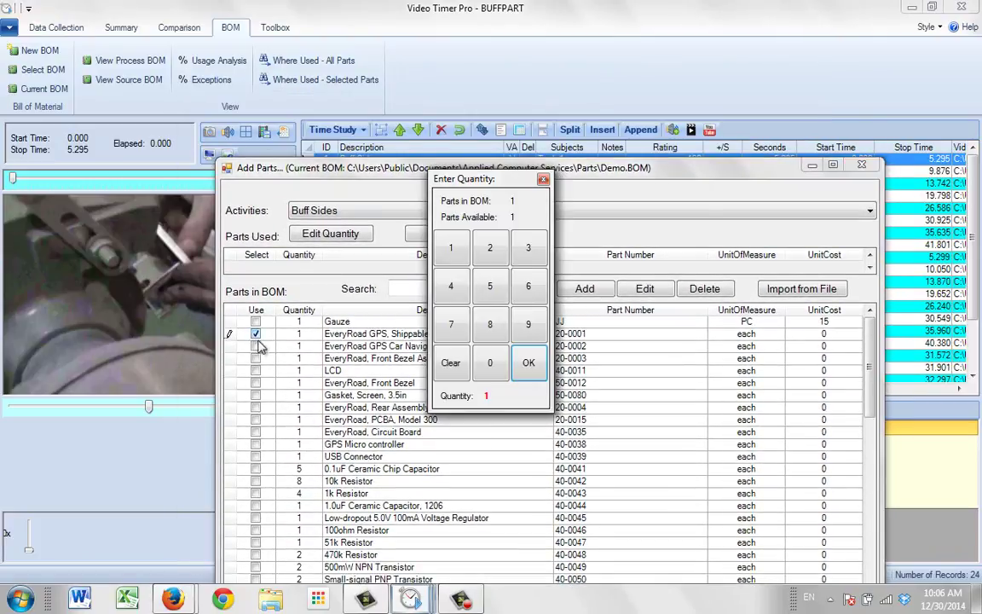
click(529, 364)
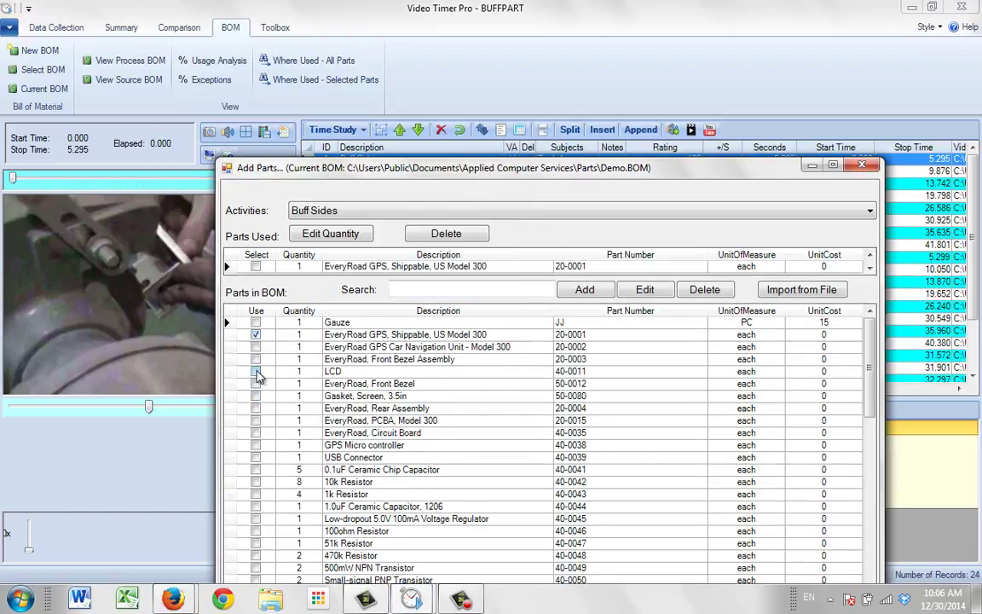
click(256, 372)
click(529, 363)
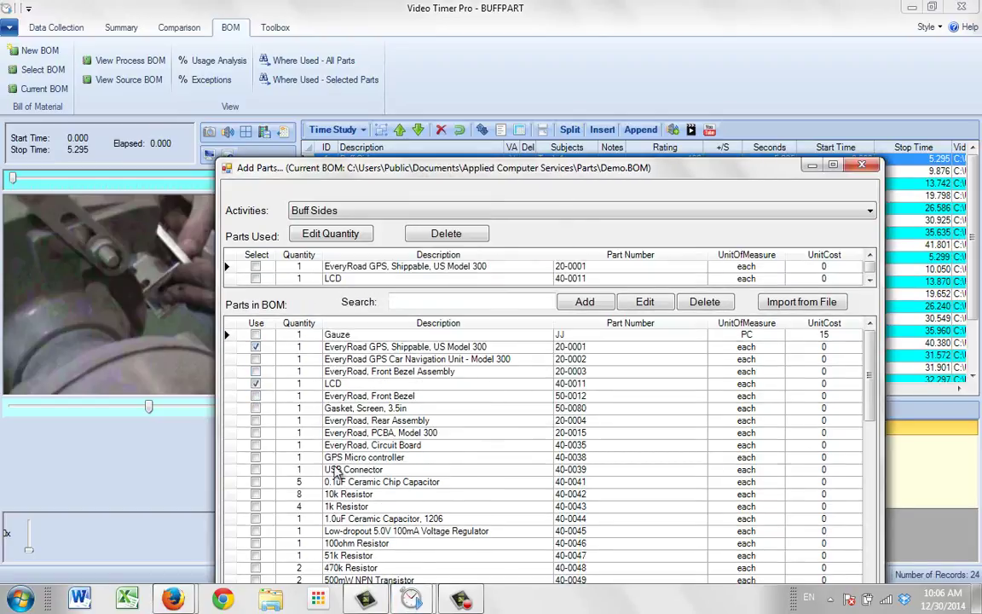
- Add two 10k Resistors to Buff Sides and close the parts window
click(256, 495)
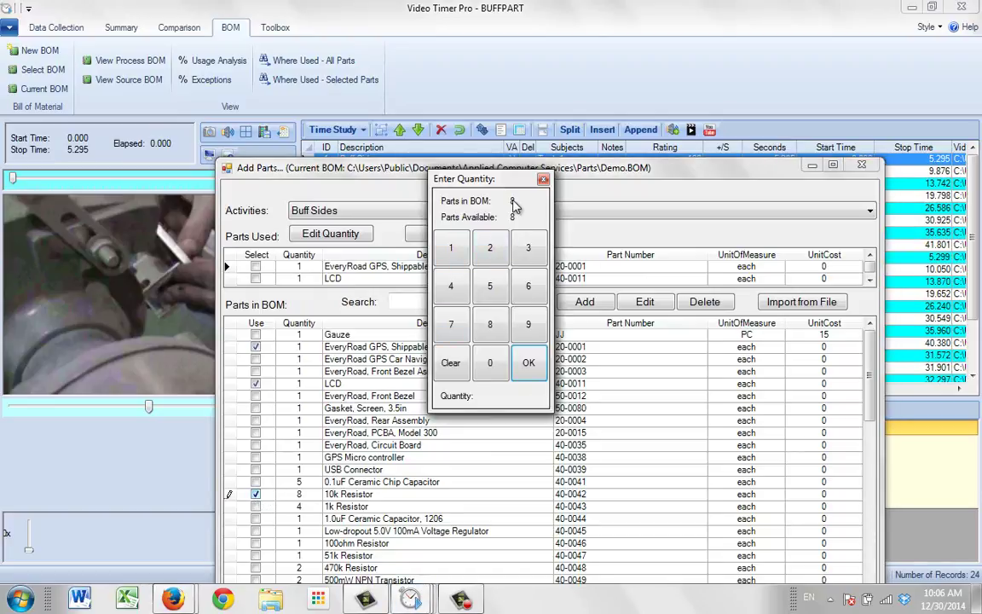
click(499, 256)
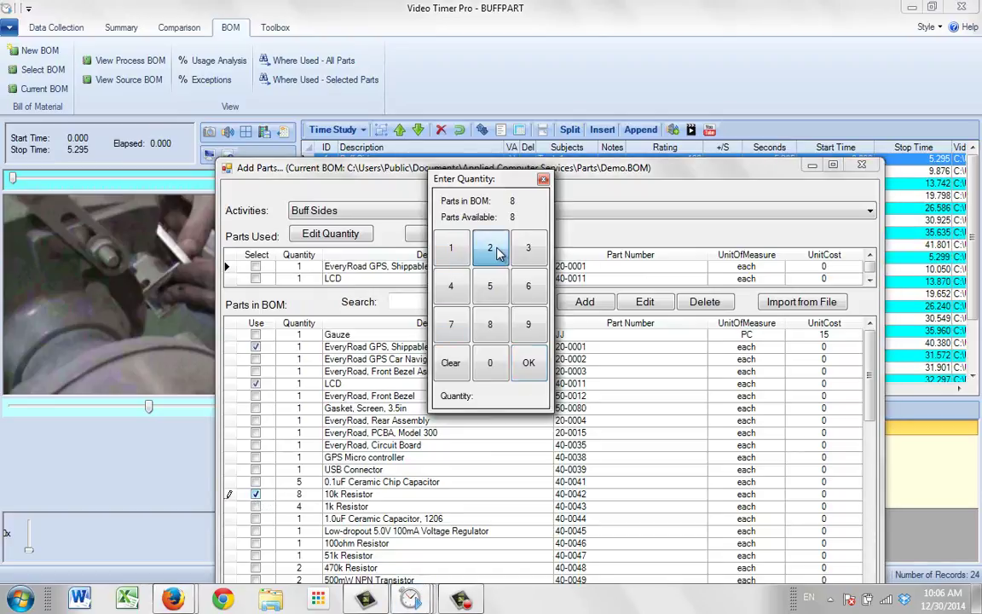
click(528, 365)
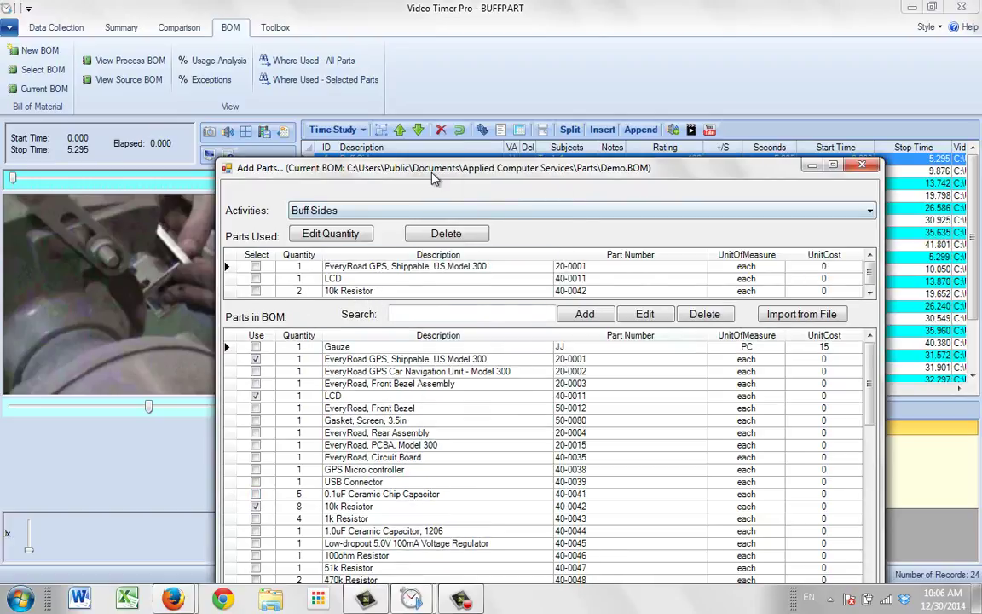
drag(431, 201, 431, 196)
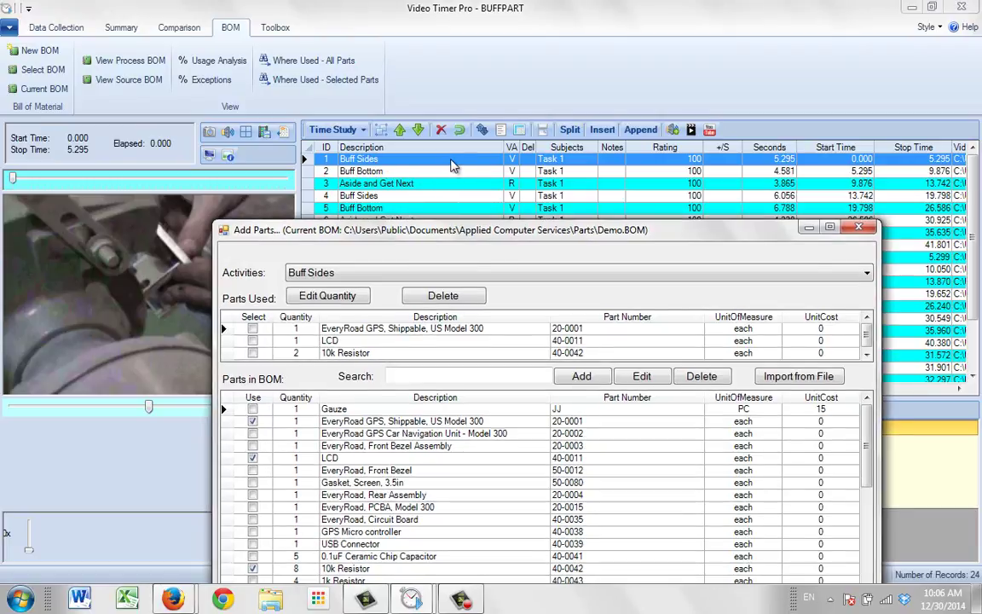
drag(467, 251, 438, 100)
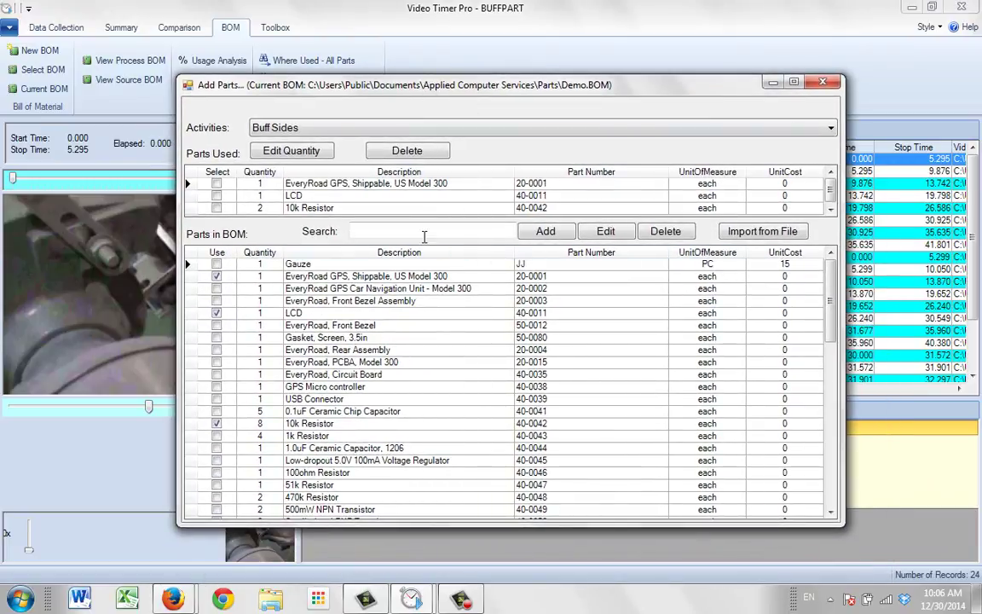
click(824, 84)
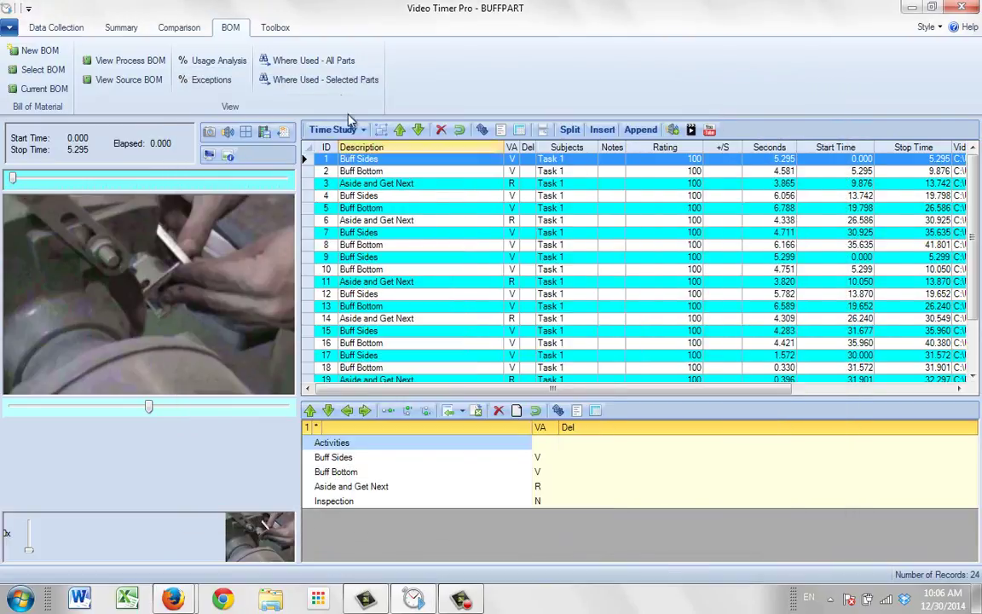
- Flag rows with Where Used - All Parts and review Usage Analysis totals: 9 GPS, 9 LCDs, 18 10k Resistors
click(322, 68)
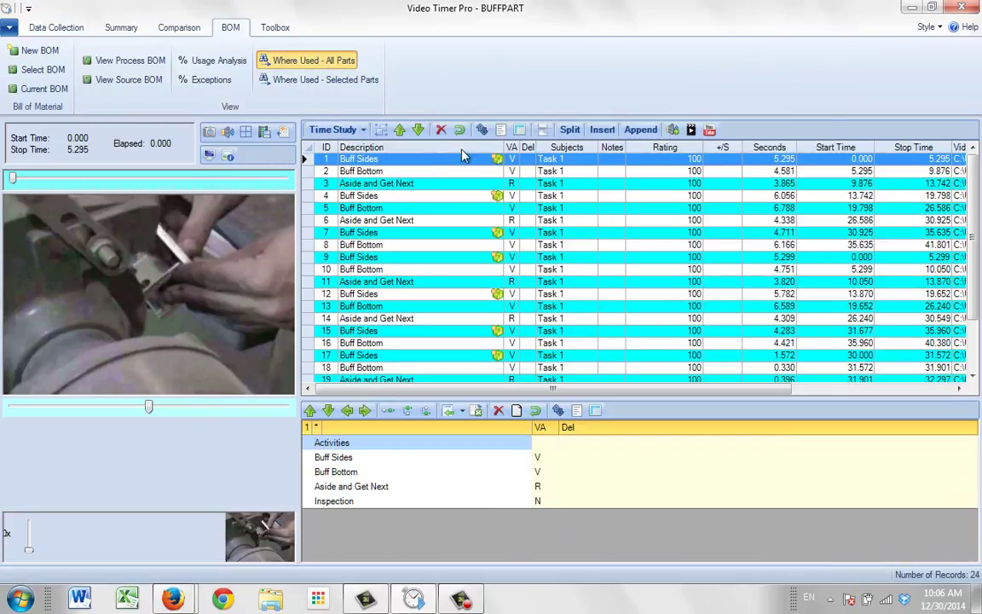
click(225, 67)
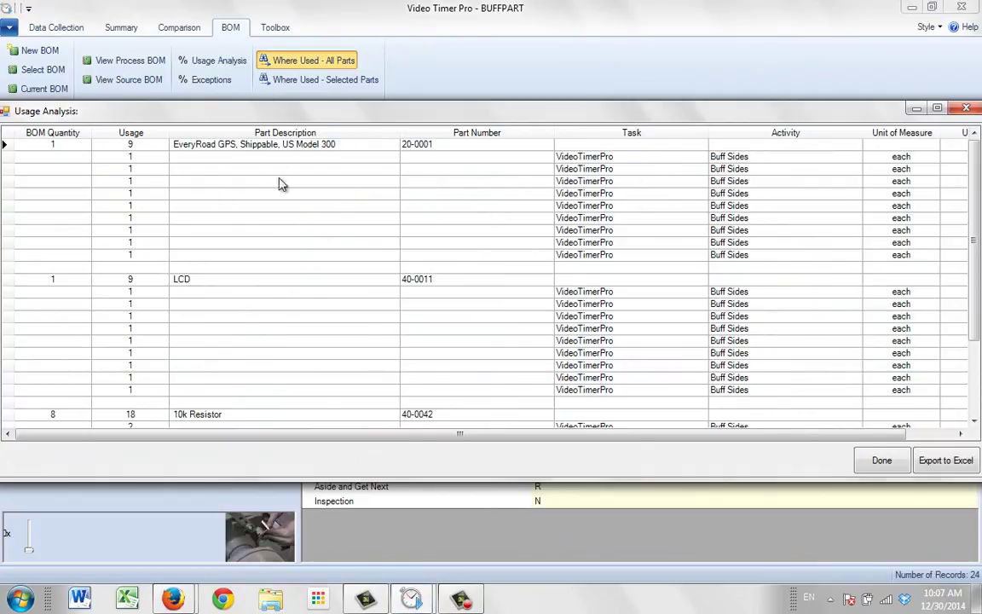
drag(978, 334, 980, 385)
drag(980, 298, 878, 217)
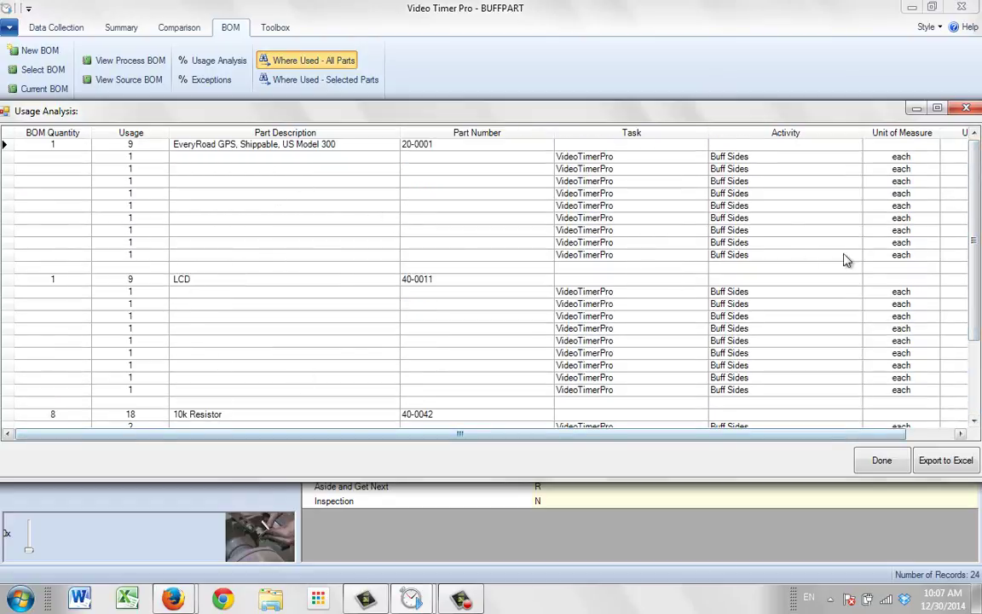
drag(978, 248, 879, 179)
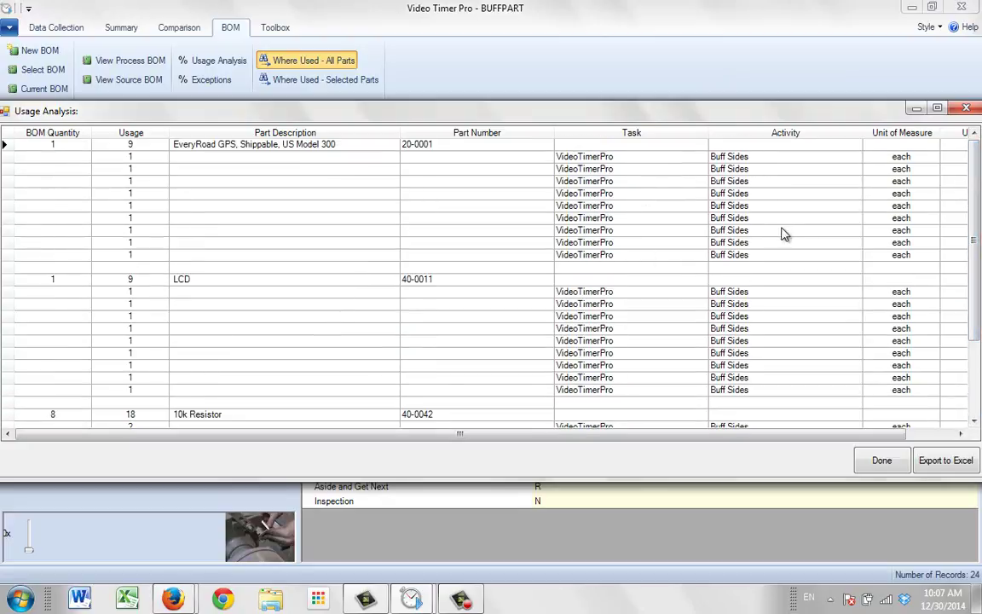
click(966, 107)
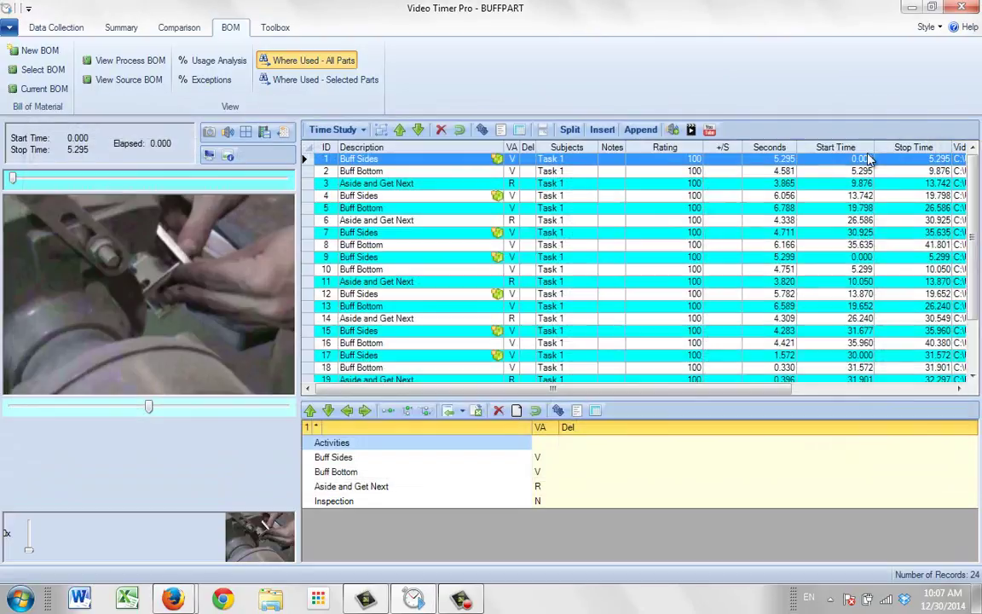
- Assign one EveryRoad Circuit Board and two 10k Resistors to Buff Bottom
click(426, 171)
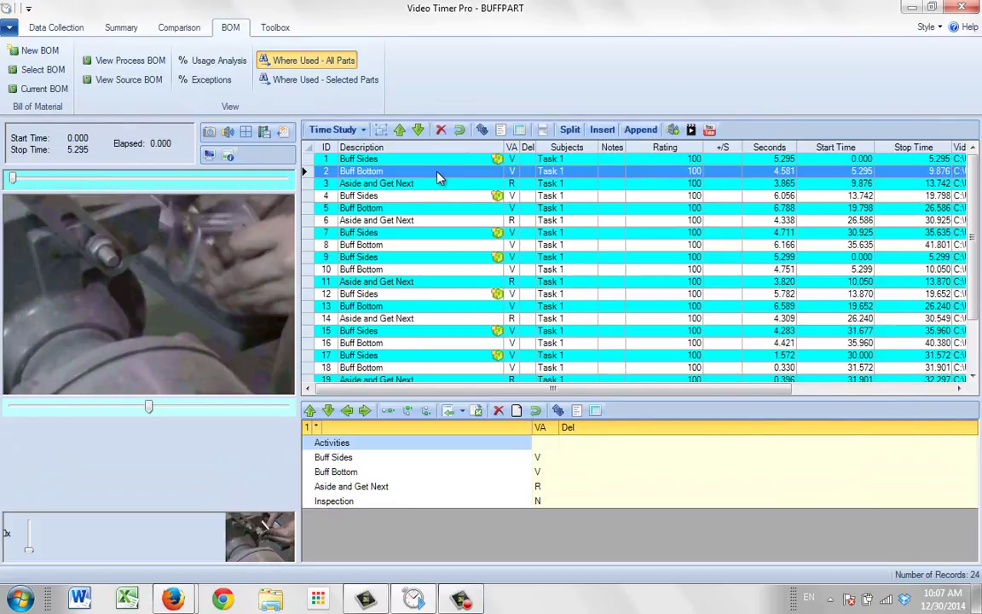
double_click(437, 173)
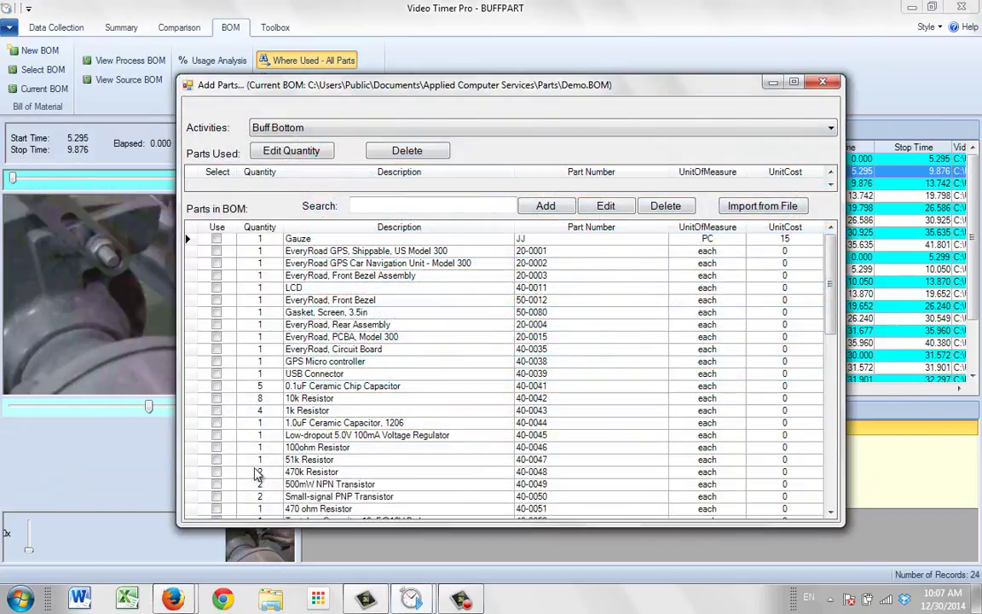
click(216, 351)
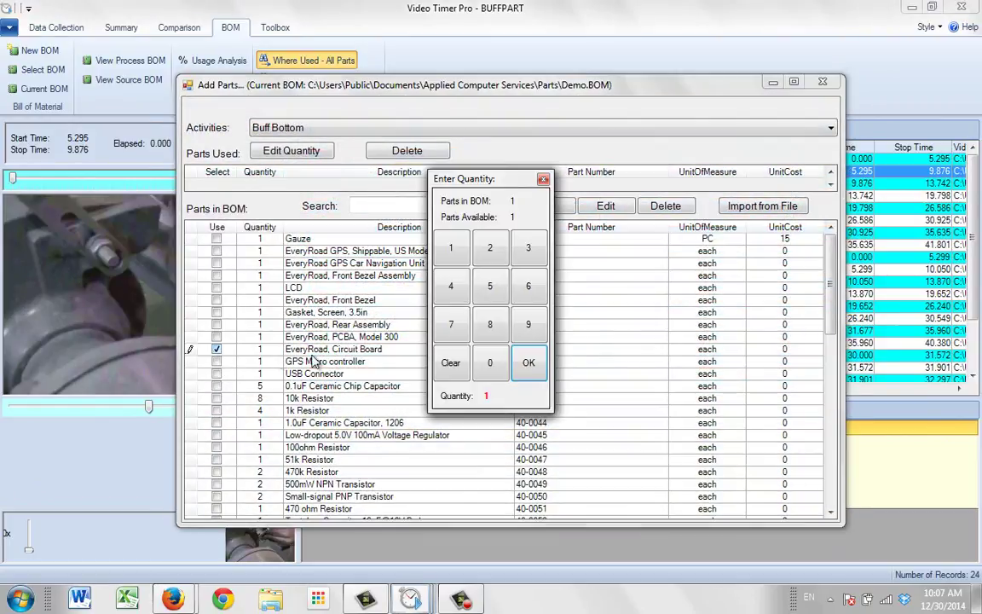
click(479, 341)
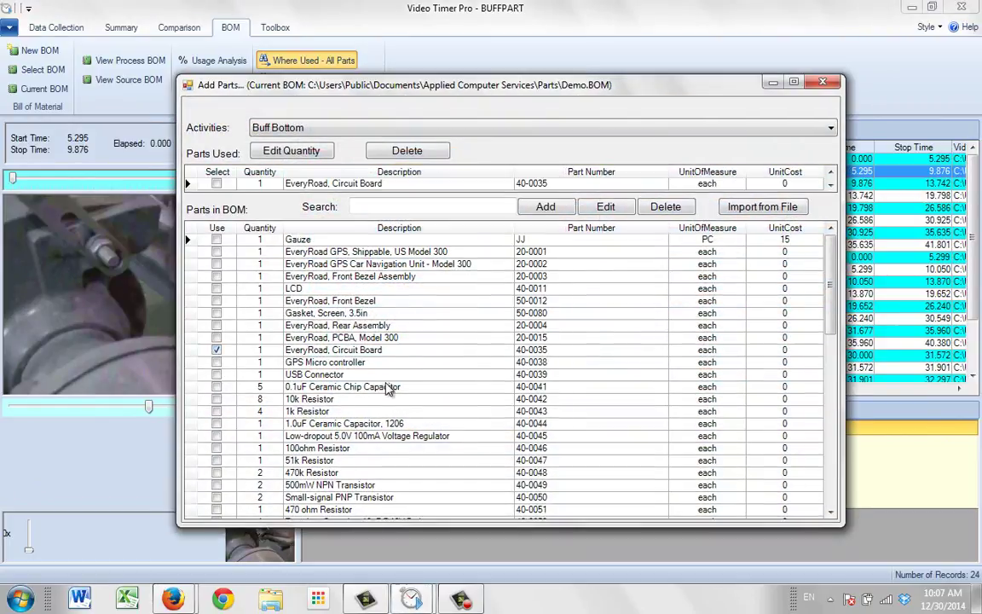
click(217, 401)
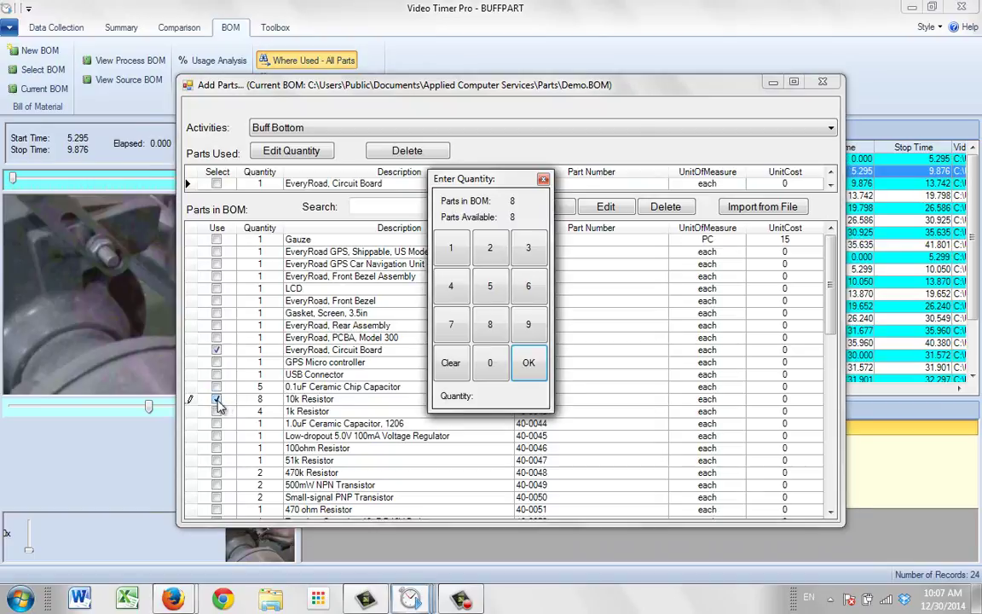
click(499, 250)
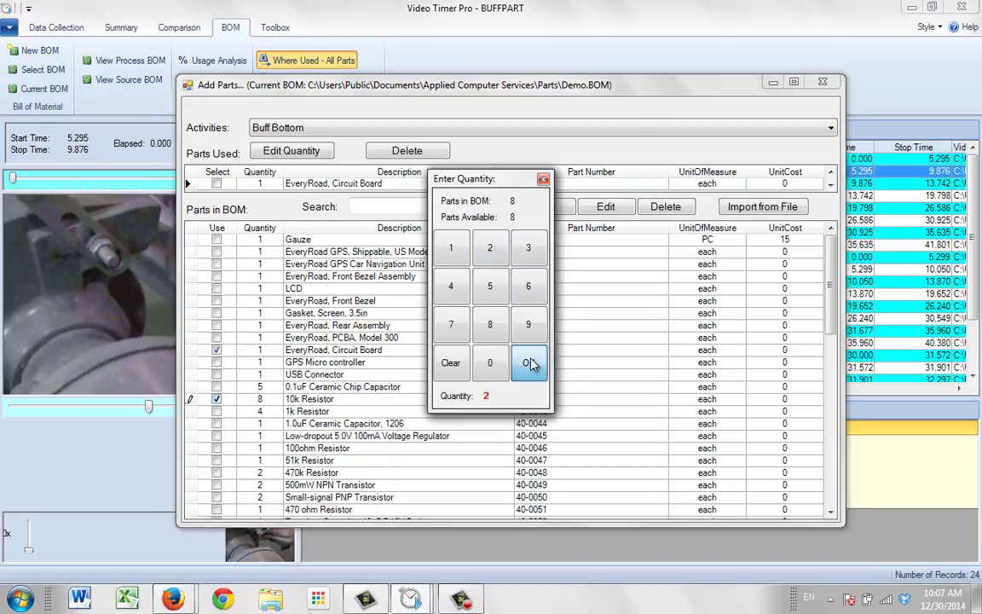
click(529, 363)
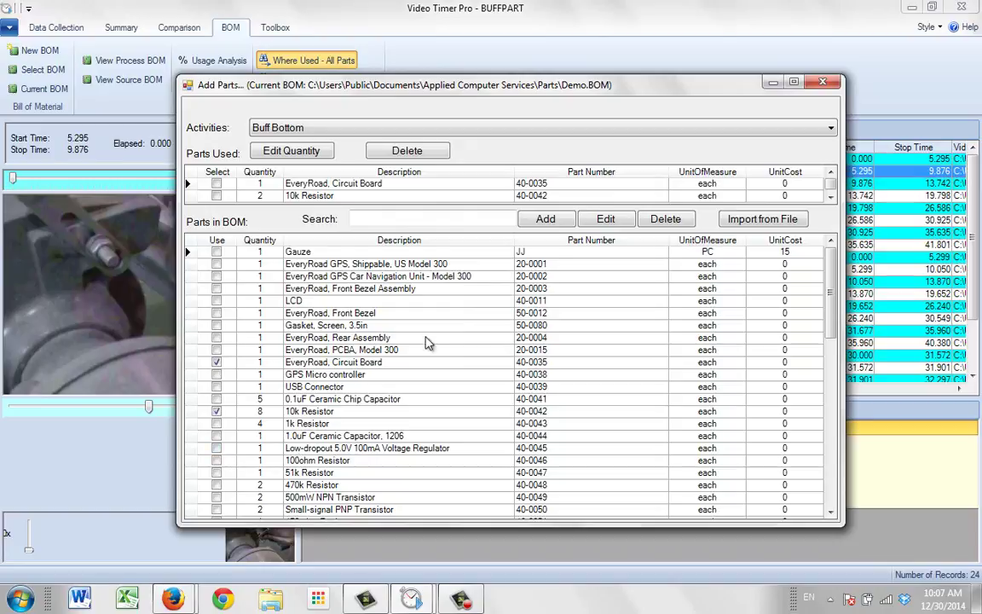
click(823, 82)
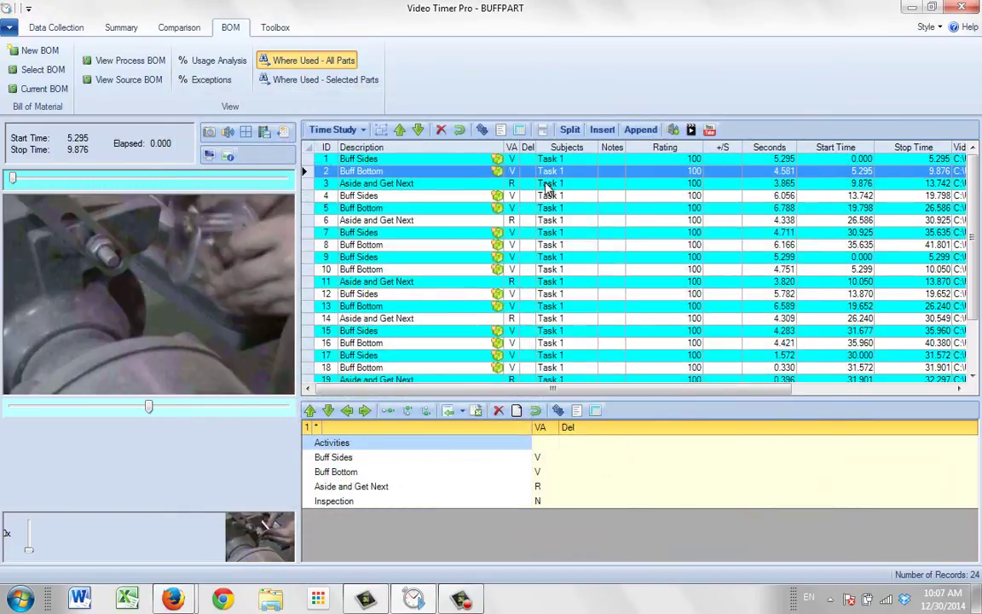
- Assign two Millmax 0666 Socket for 0.020 pins to Aside and Get Next
double_click(409, 185)
drag(832, 264, 834, 399)
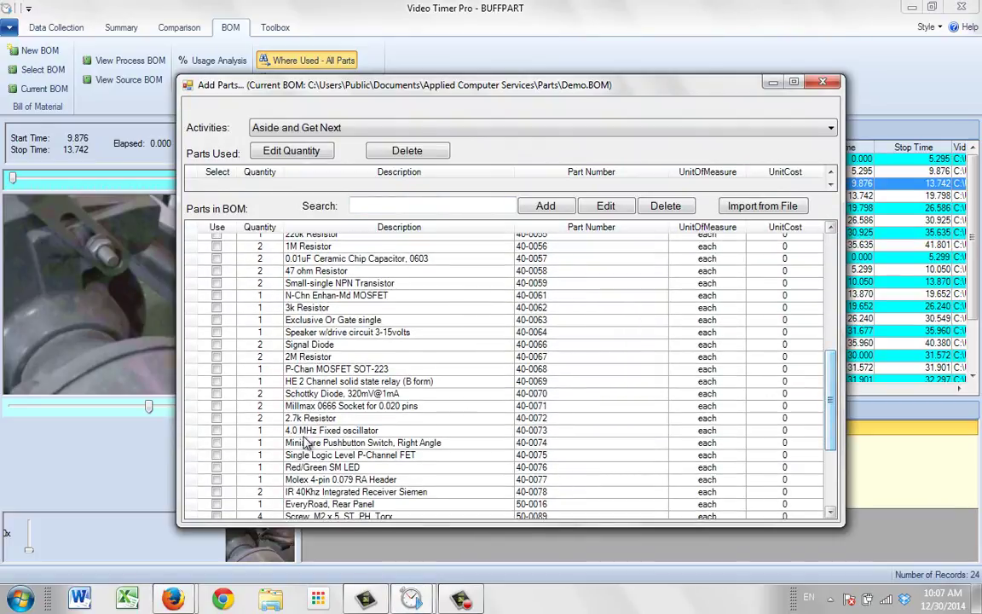
click(217, 406)
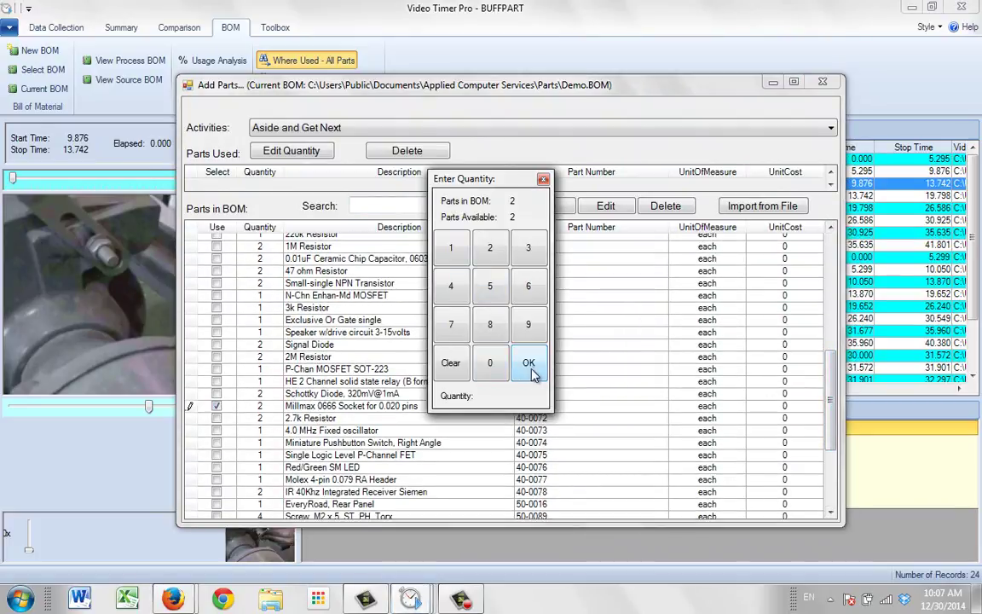
click(500, 249)
click(528, 363)
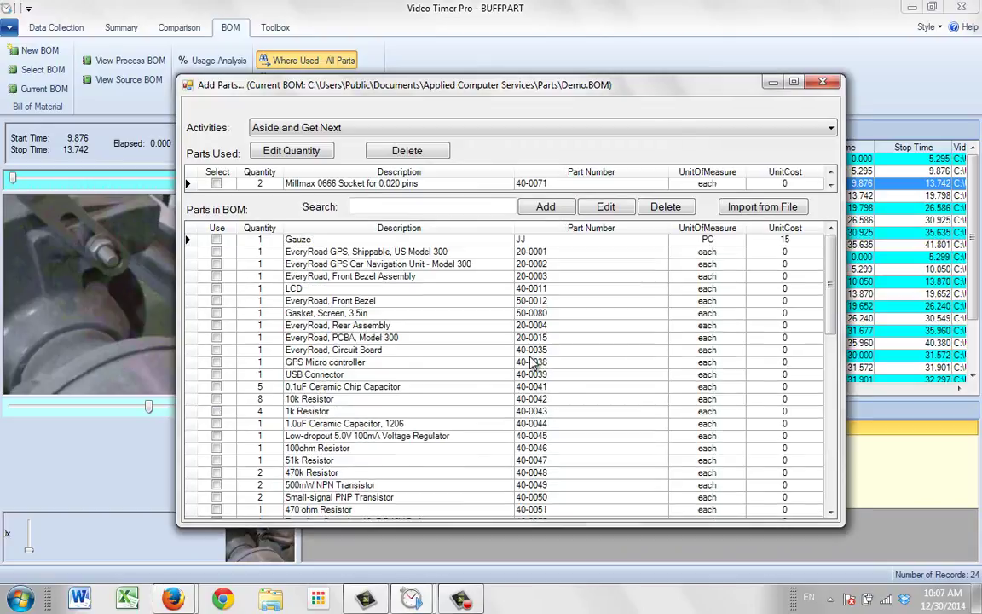
click(822, 82)
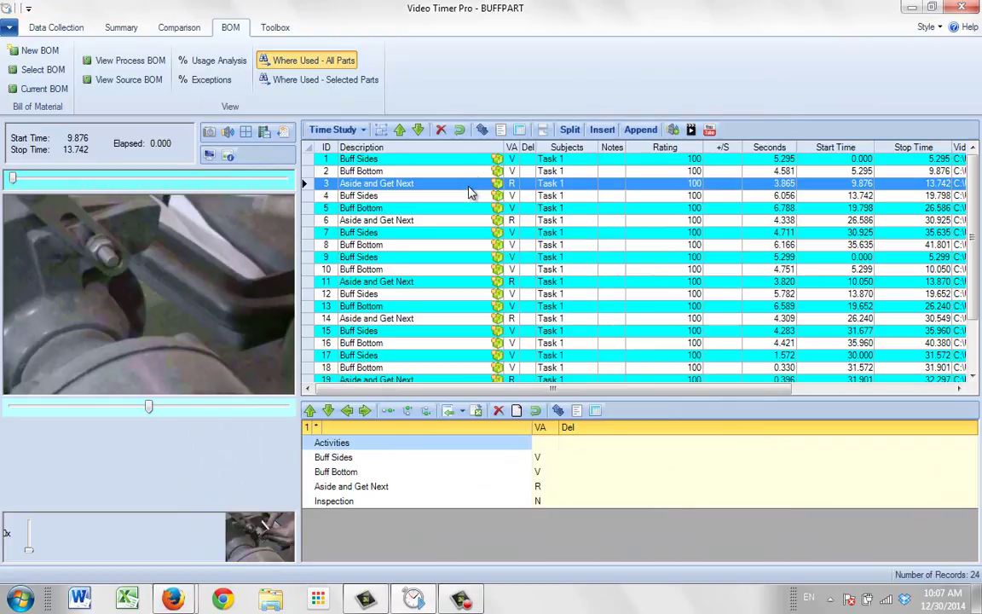
click(216, 65)
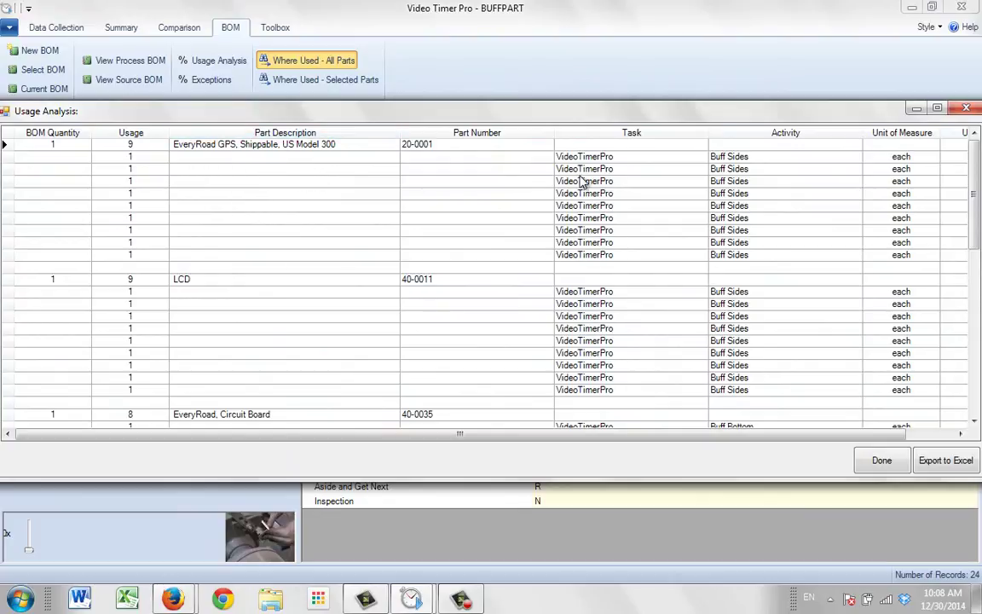
drag(977, 194, 979, 337)
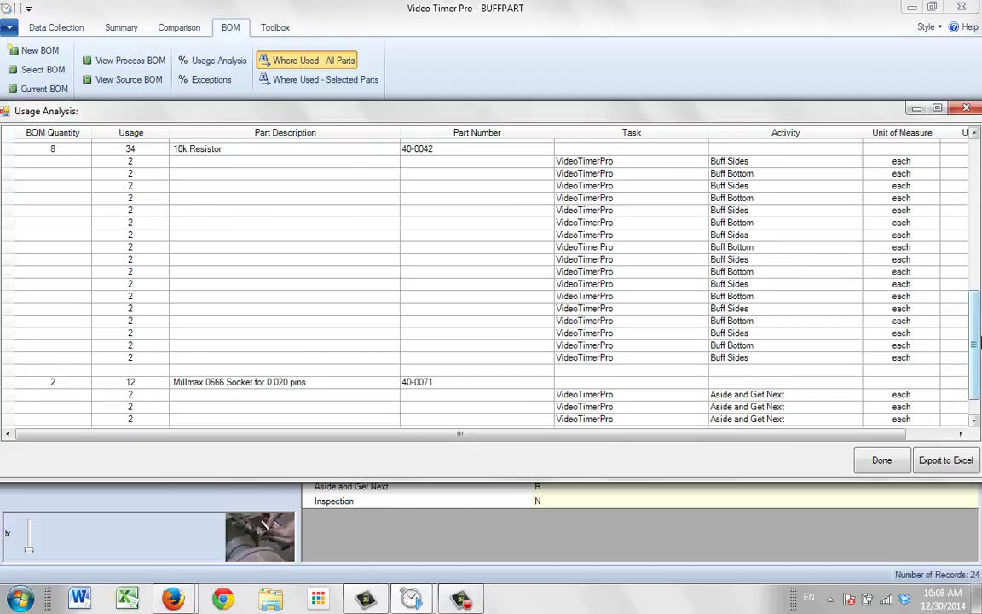
click(977, 415)
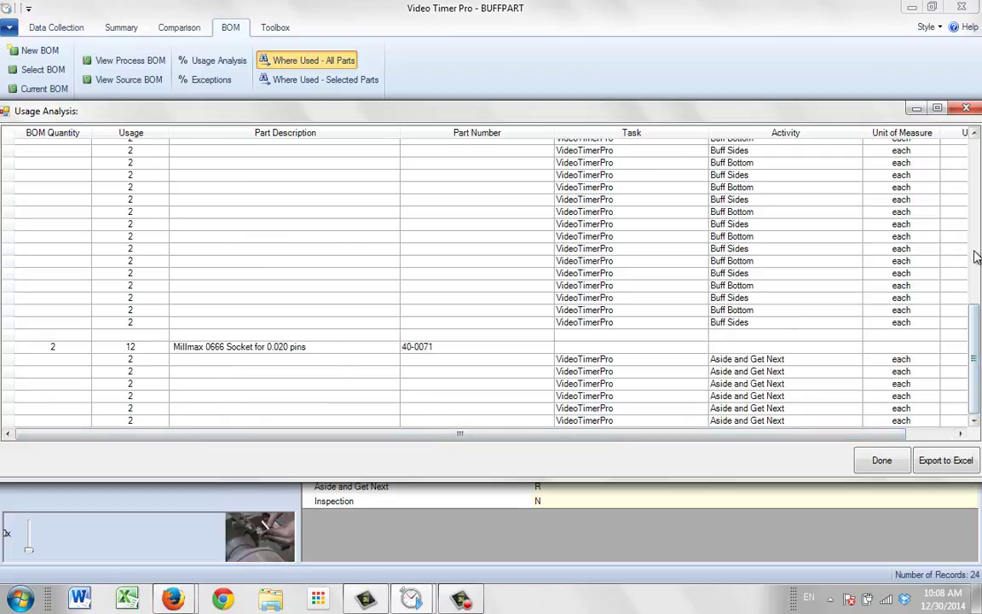
click(975, 284)
drag(975, 284, 974, 242)
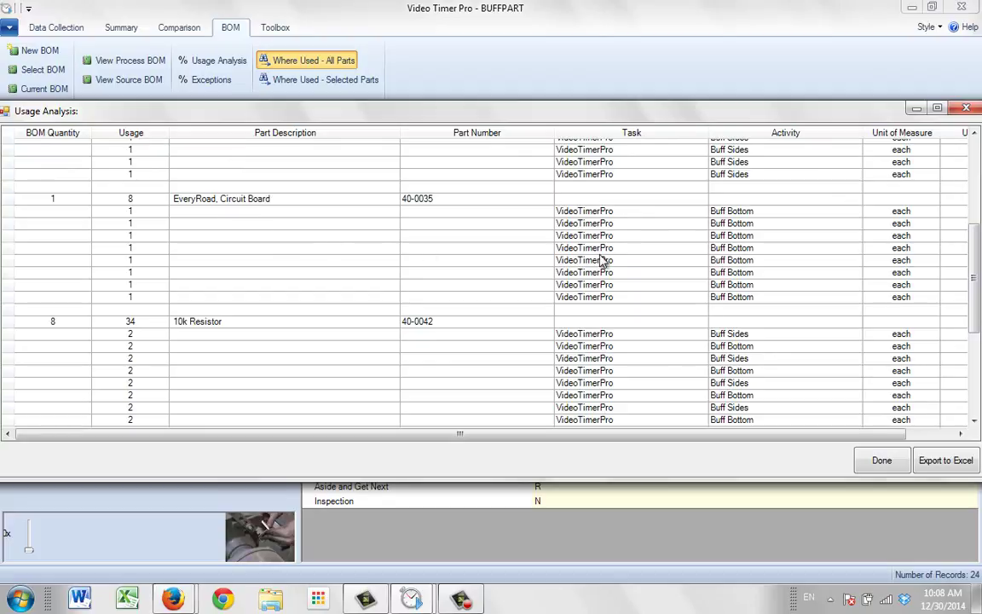
key(Escape)
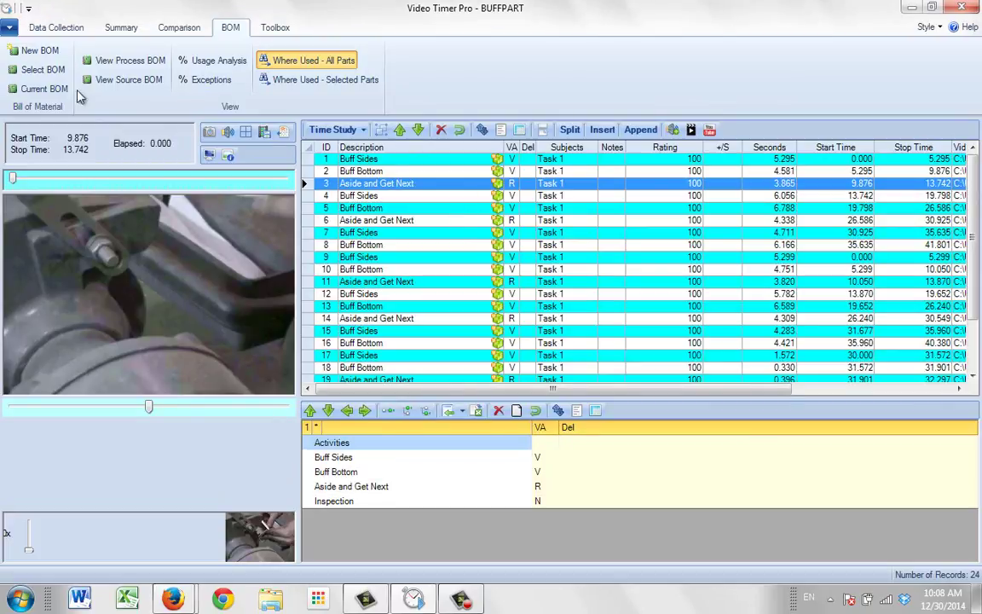
- Open the Time Preview chart from Data Collection with BOM parts shown per activity
click(47, 32)
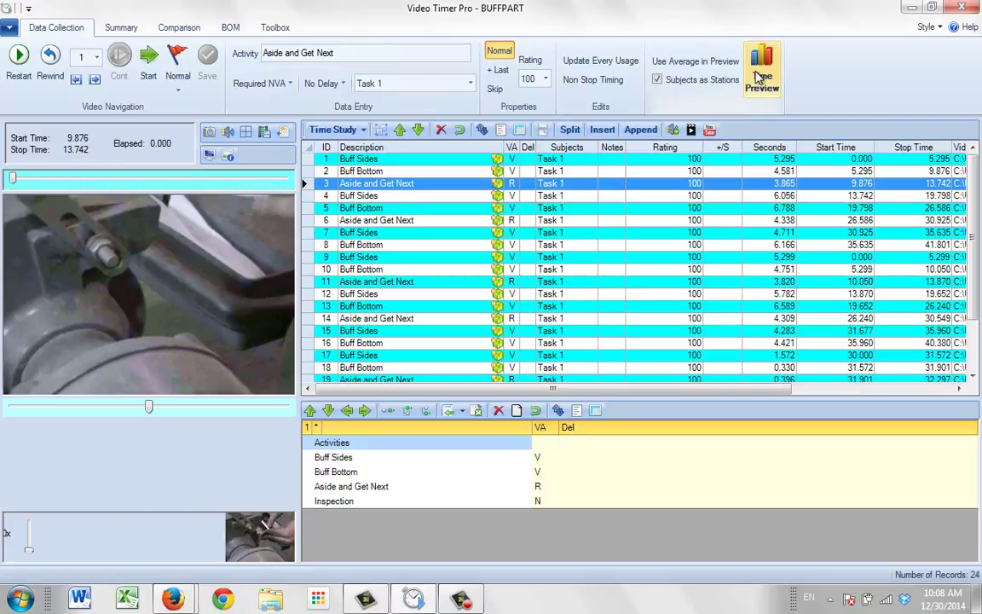
click(757, 70)
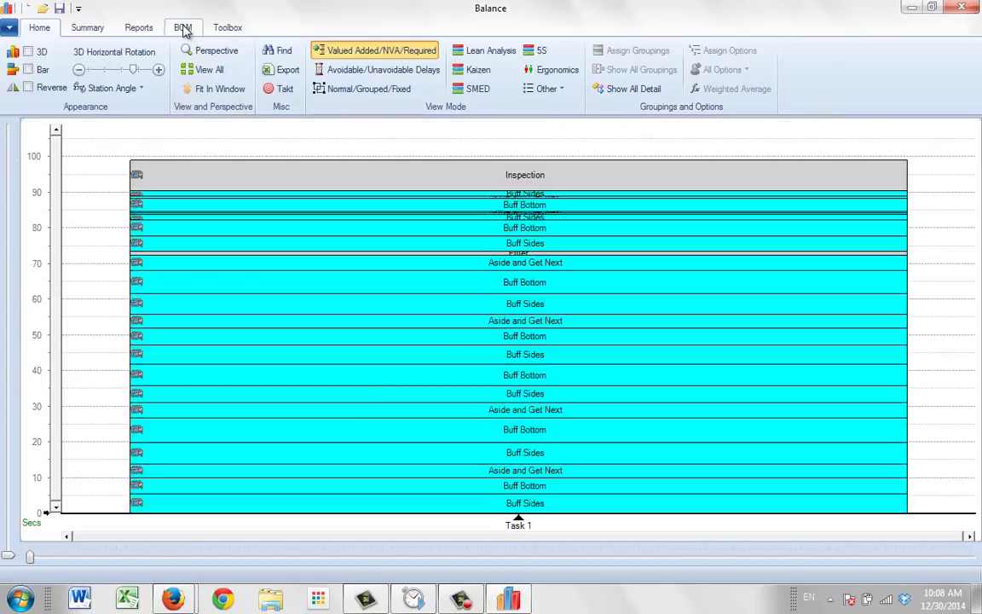
click(184, 31)
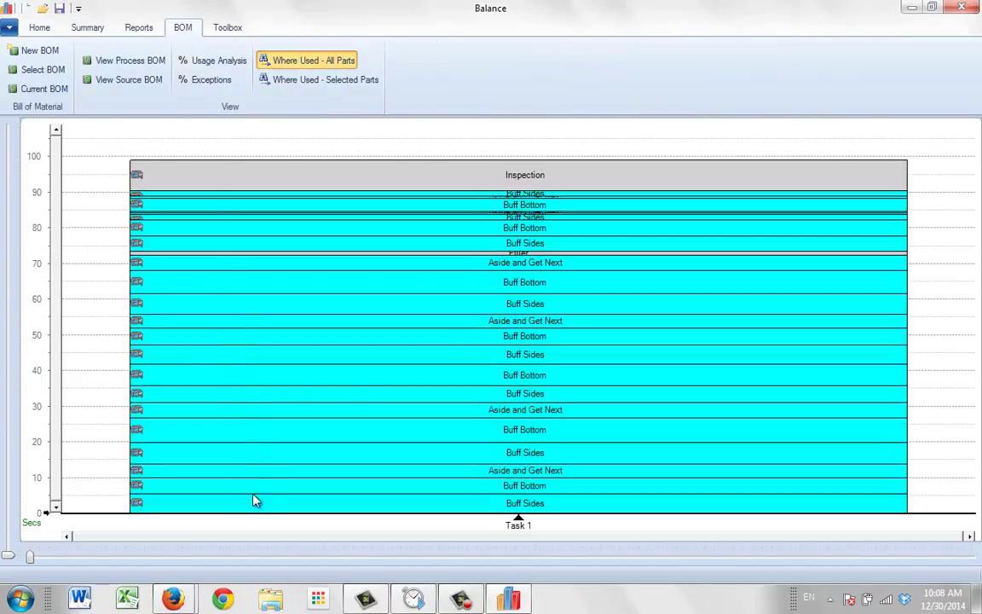
- Check each bar's part tooltip, e.g. two Millmax sockets on Aside and Get Next, then close Balance
mouse_move(202, 229)
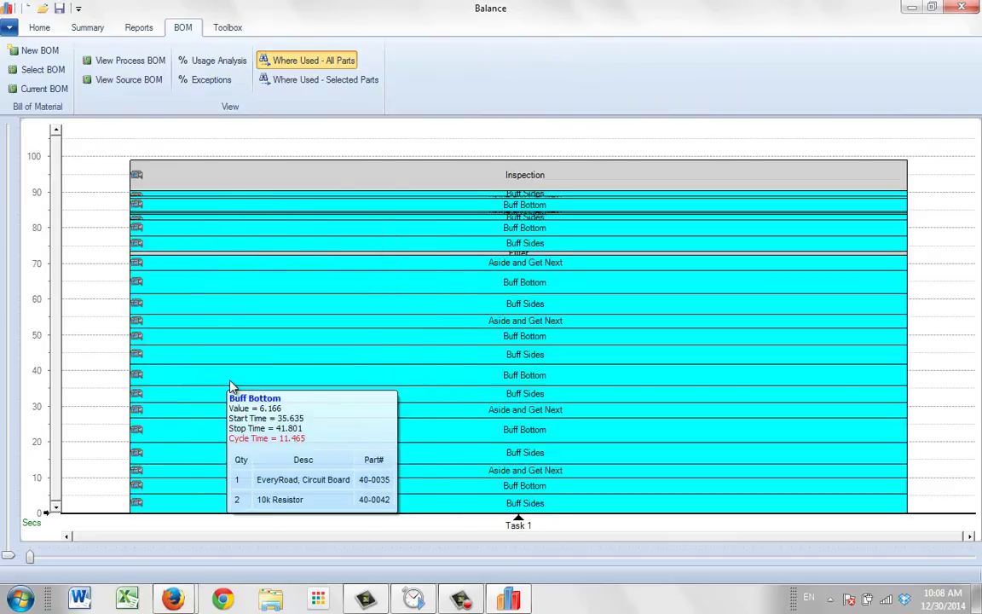
mouse_move(253, 512)
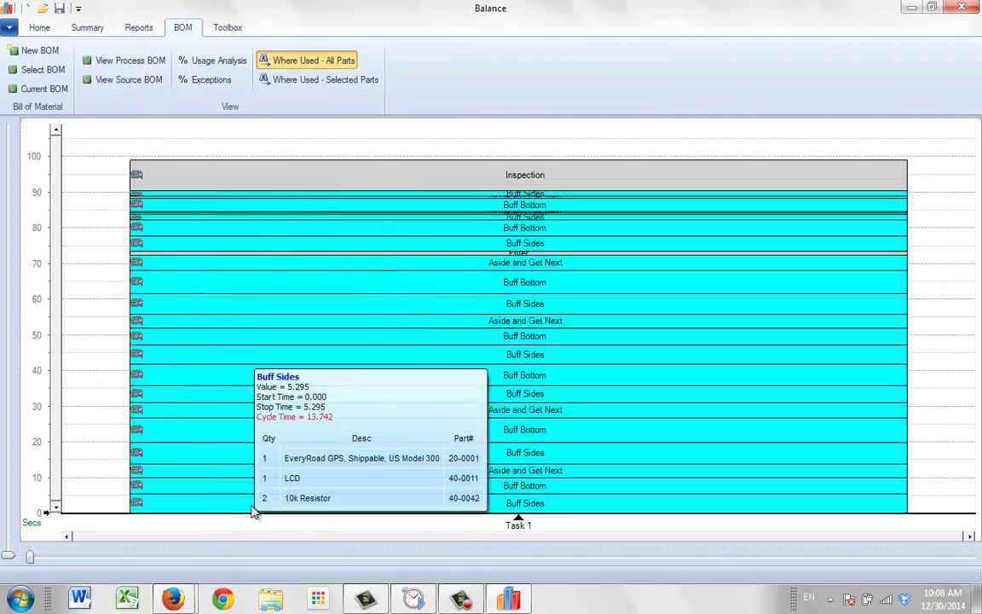
mouse_move(243, 491)
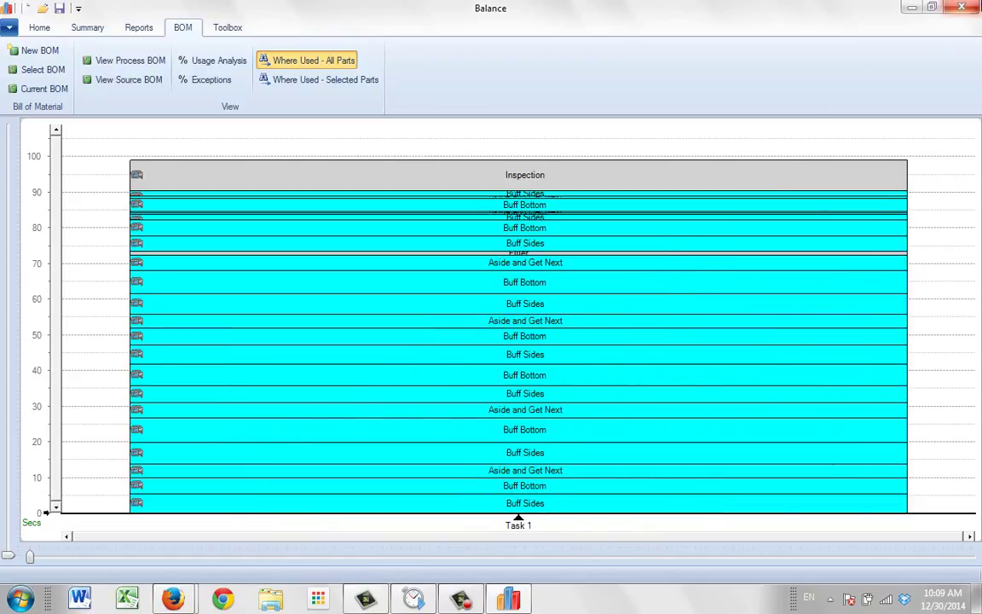
key(alt+F4)
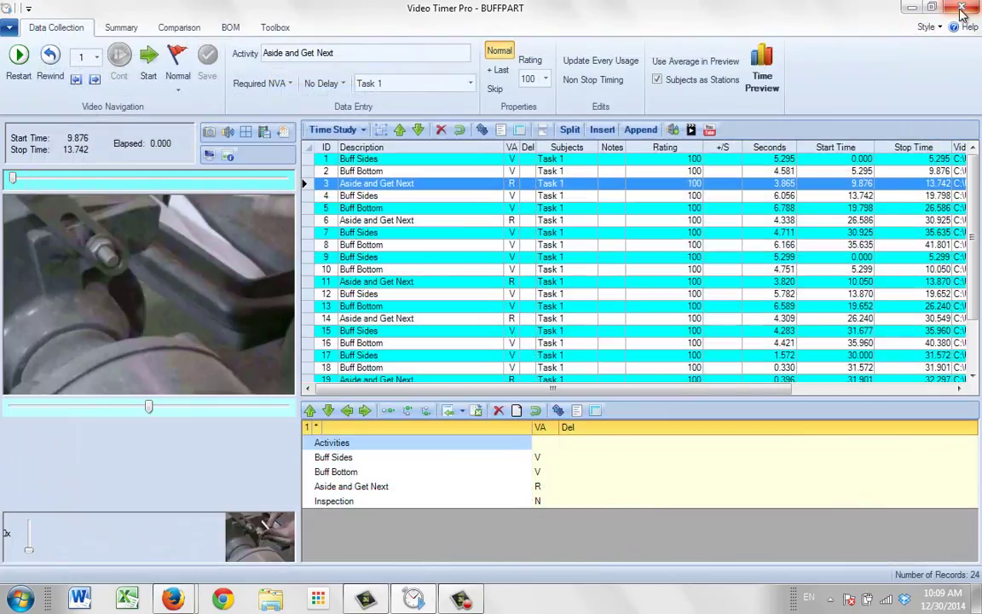
- Run line balancing on the BUFFPART summary averages without subjects as stations, cancelling held activities
click(121, 28)
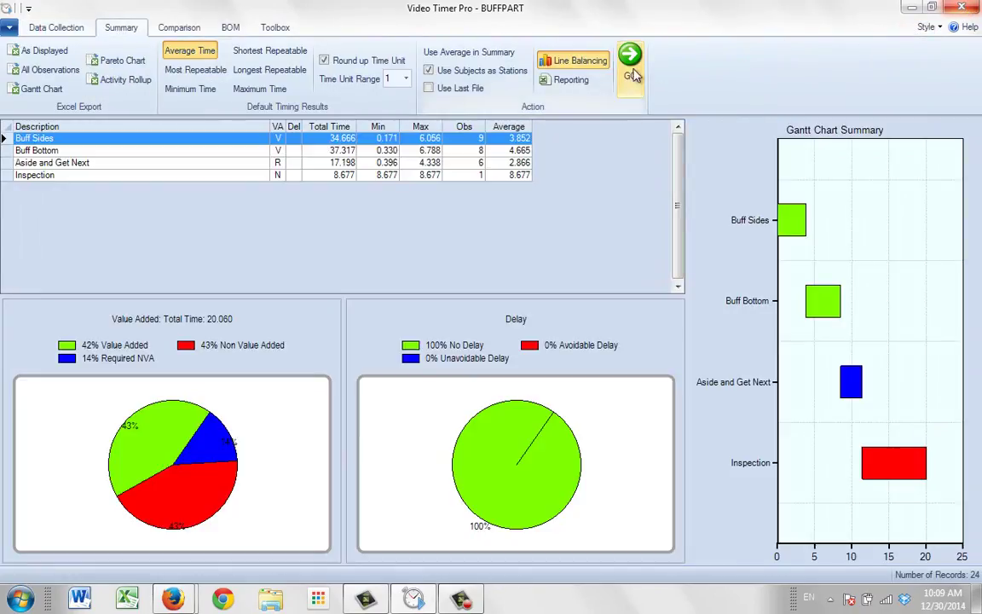
click(630, 58)
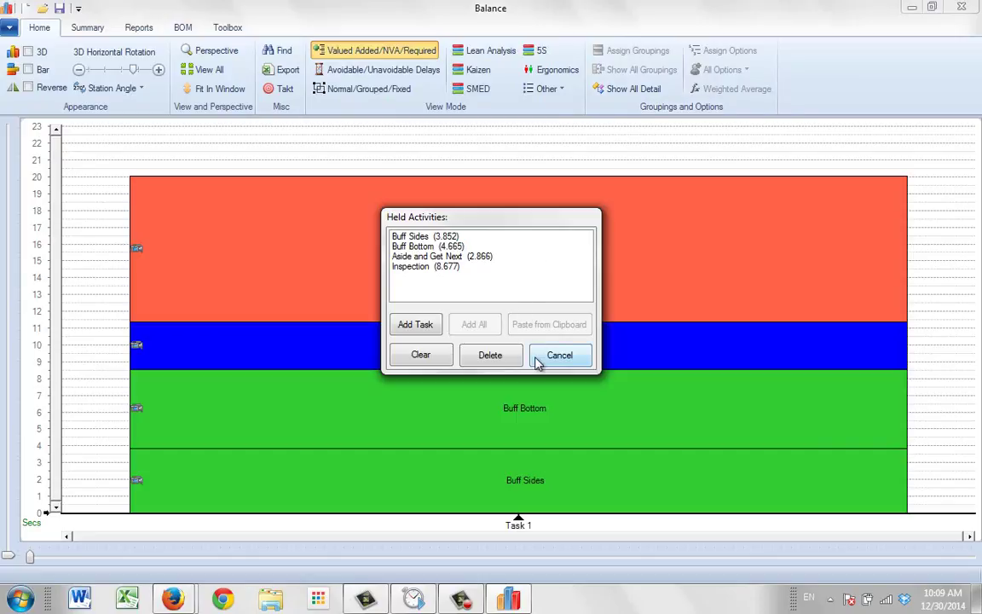
click(555, 355)
- Review the BOM part lists on the line-balance bars, then close the chart
click(184, 28)
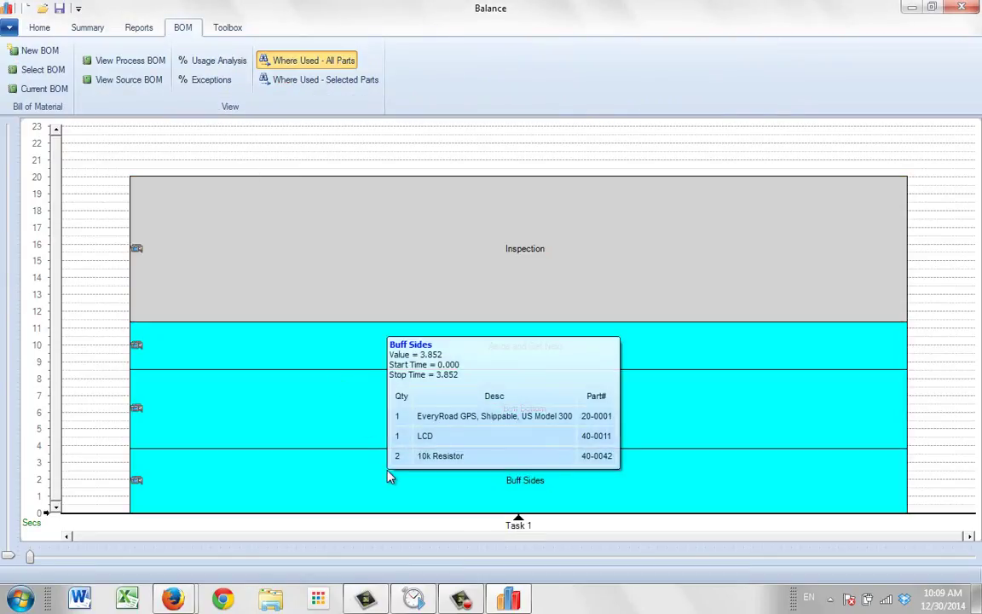
mouse_move(365, 431)
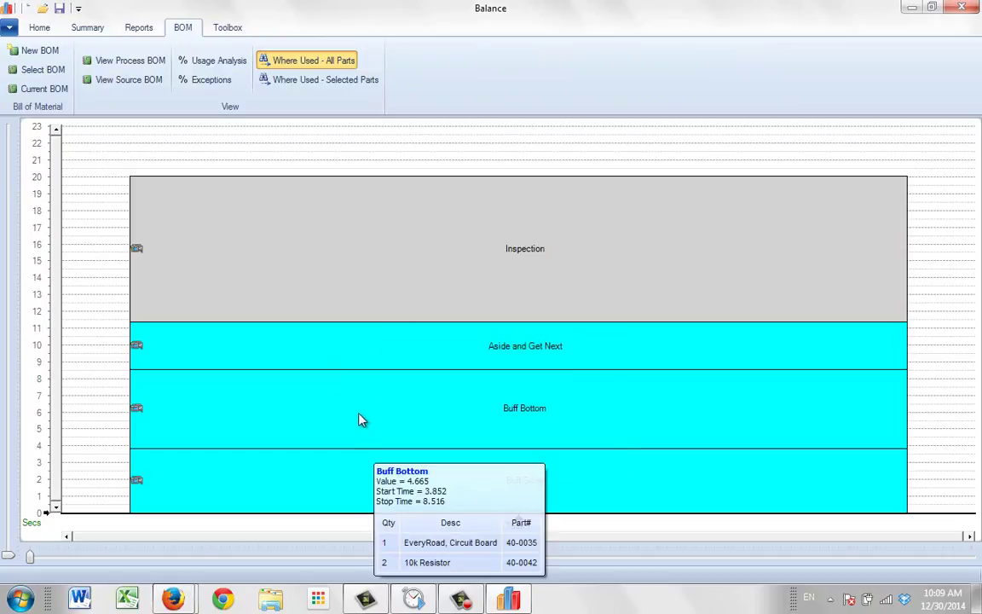
mouse_move(397, 274)
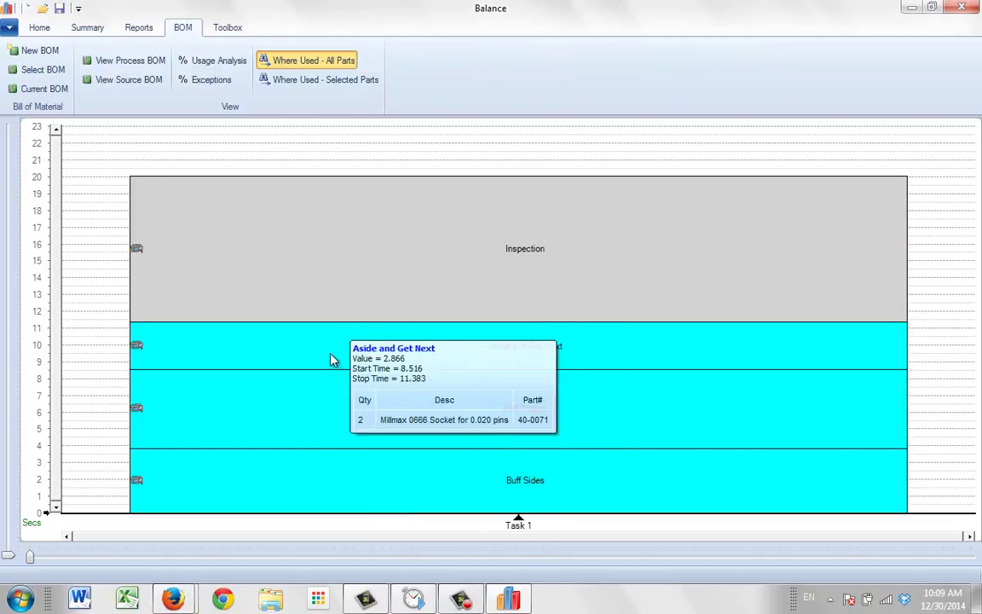
click(960, 8)
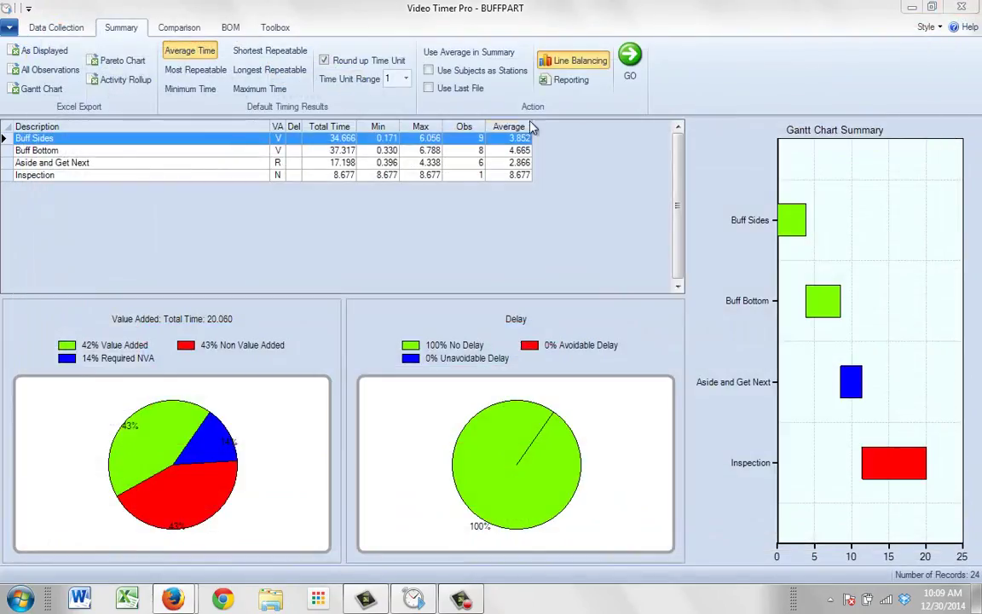
- Show the Timer Pro Professional Features flowchart from the Data Collection toolbox's Application Flowchart
click(56, 28)
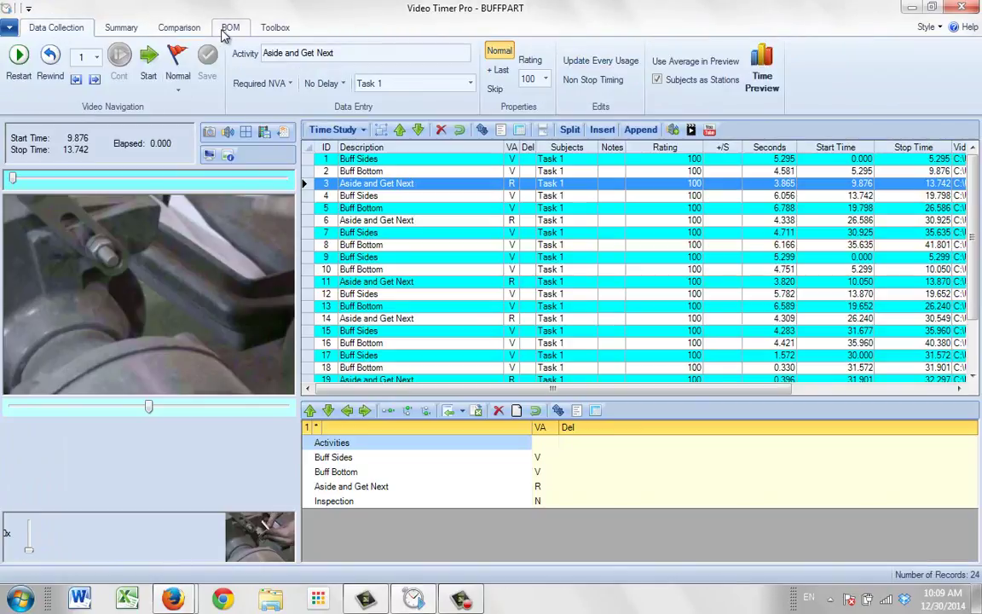
click(269, 30)
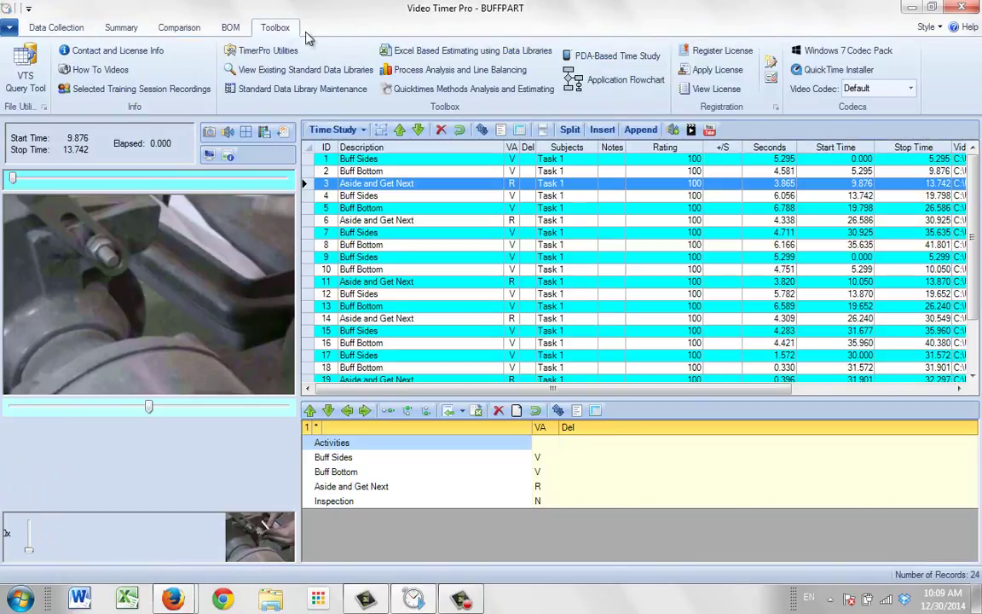
click(594, 86)
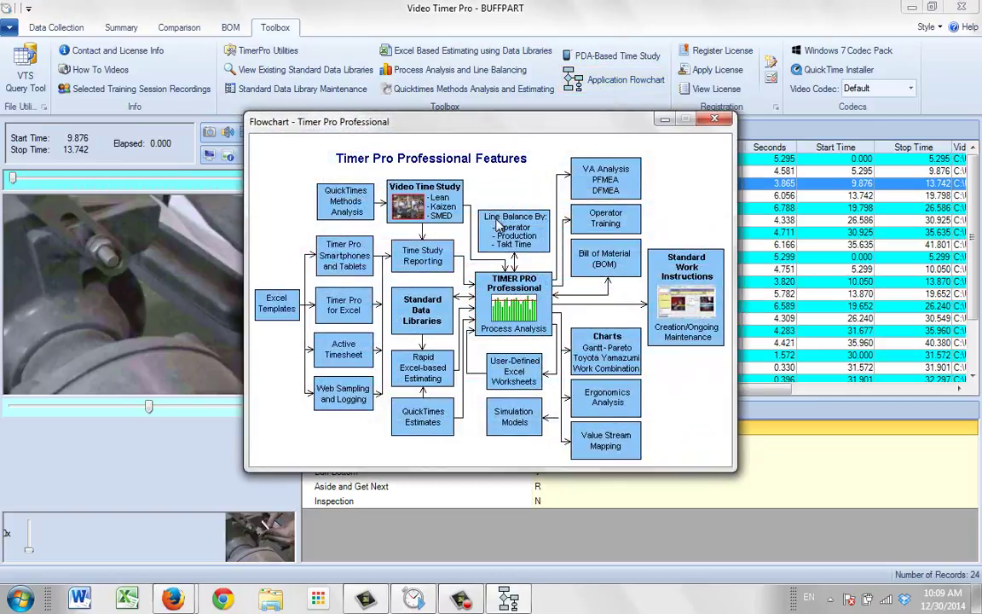